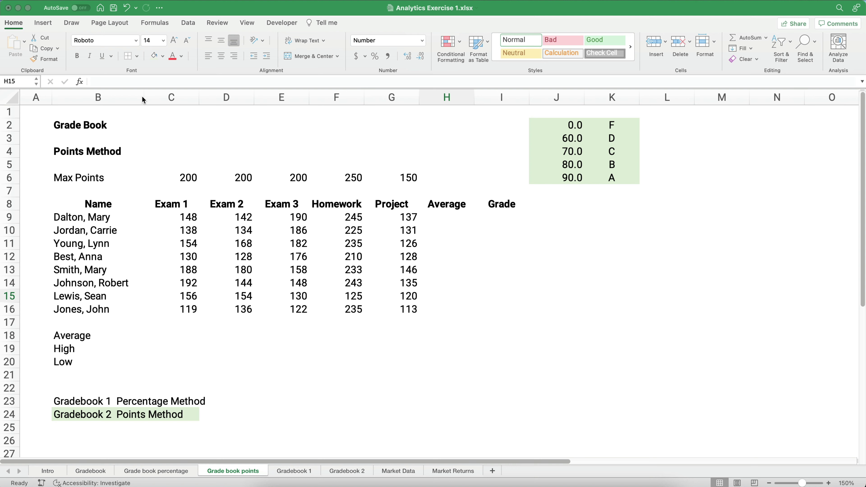
- Widen column B to fit the student names, then review the Max Points values in C6:G6
left_click_drag(144, 96, 101, 92)
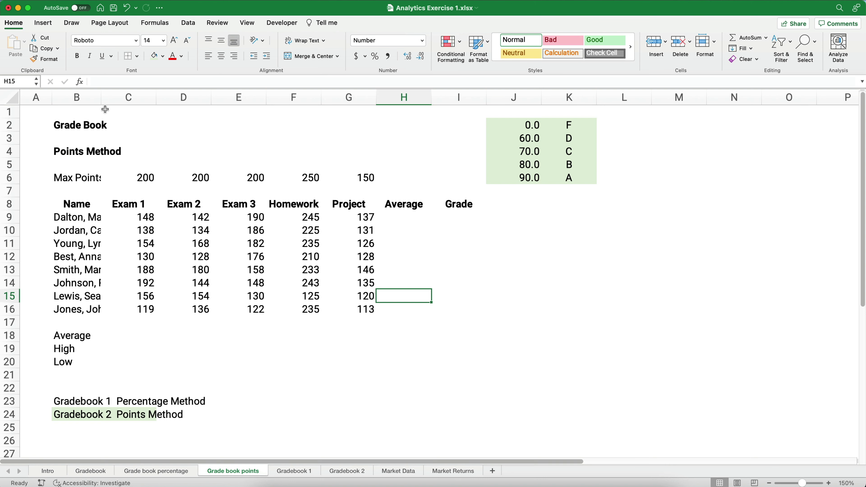
left_click_drag(102, 99, 140, 100)
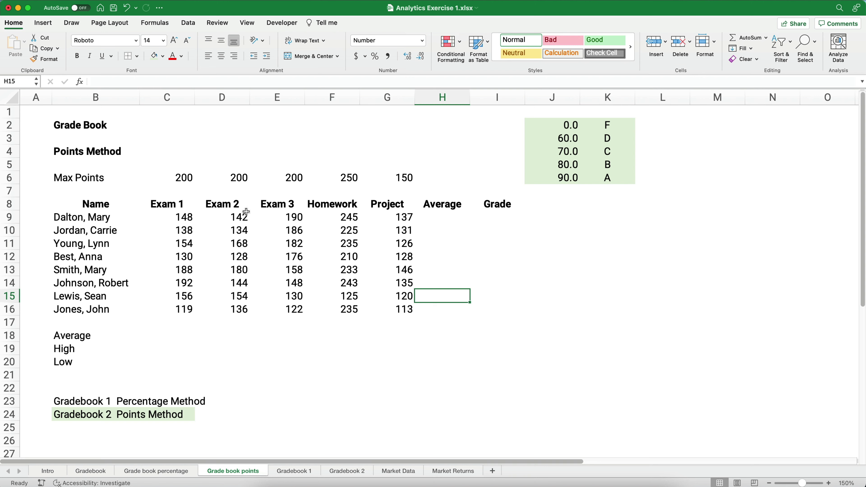
left_click_drag(191, 178, 286, 182)
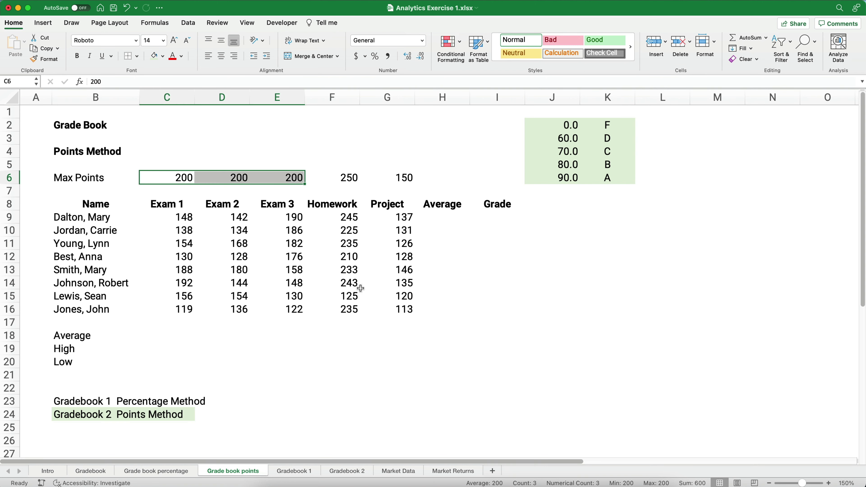
left_click(348, 180)
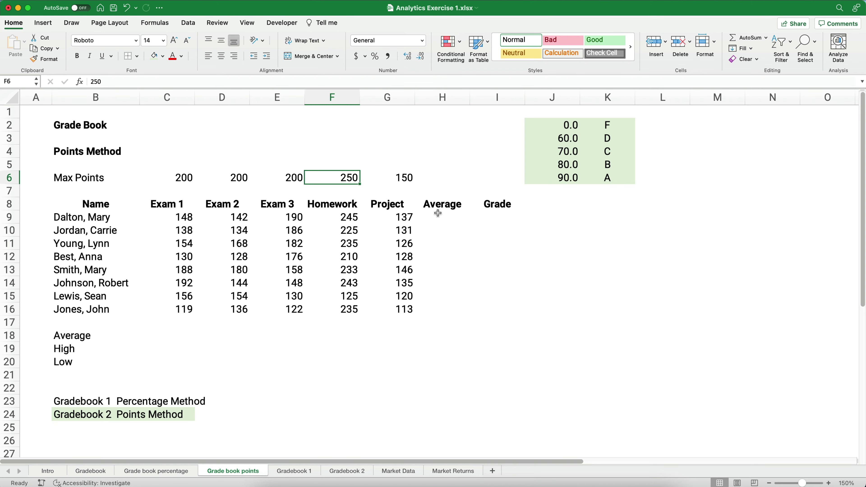
left_click(399, 177)
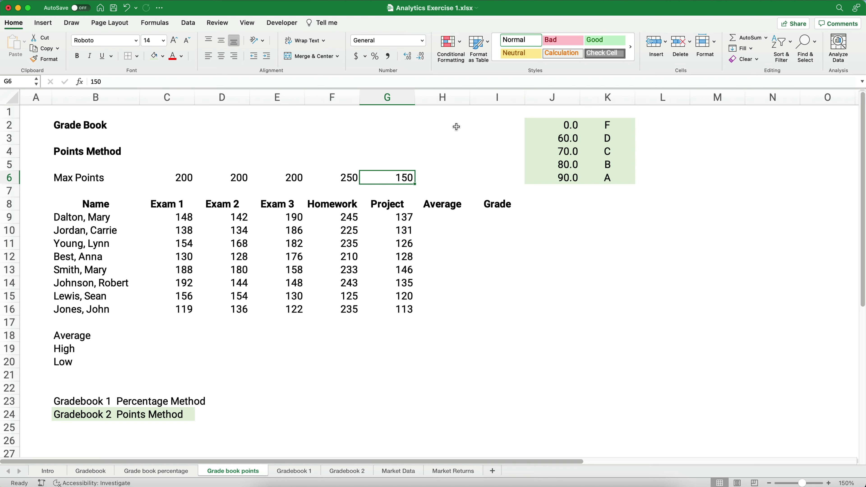
- Insert a new column H headed 'Total Points' in H8 and widen it to fit the label
left_click(442, 96)
right_click(442, 96)
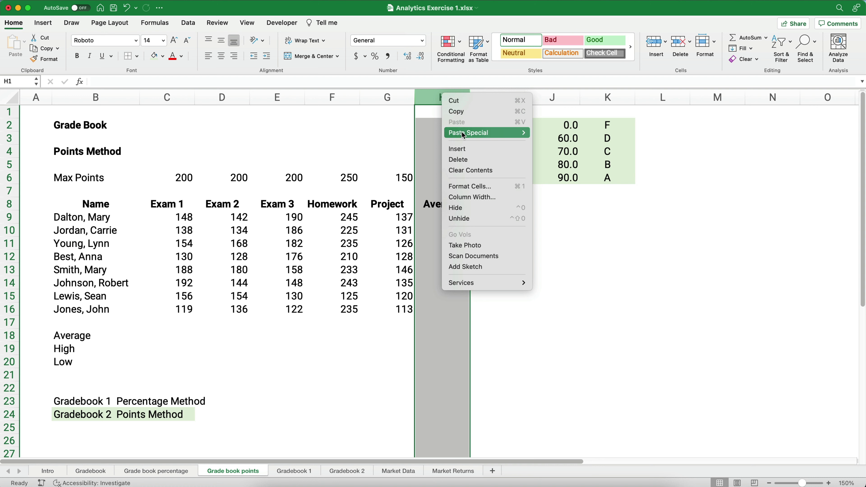
left_click(470, 151)
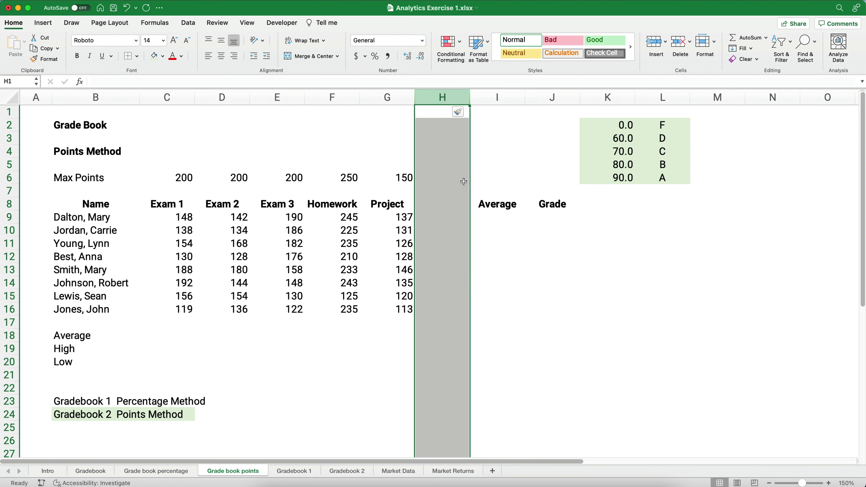
left_click(439, 207)
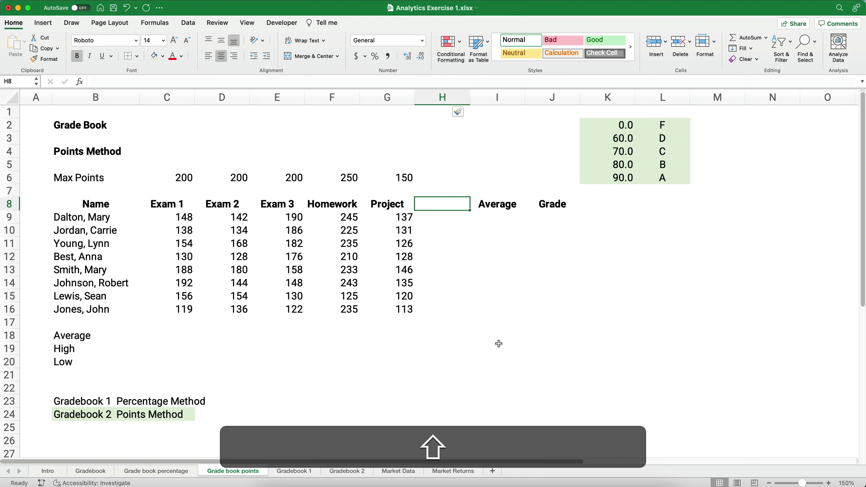
type("Total Points")
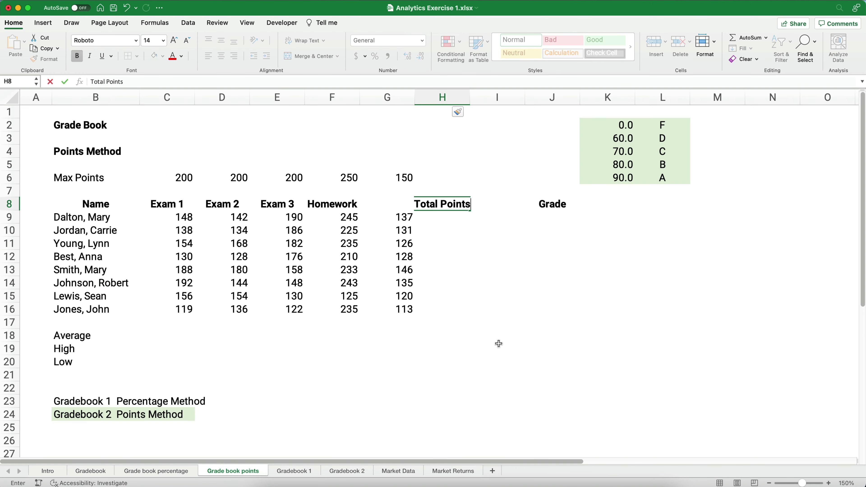
key("Return")
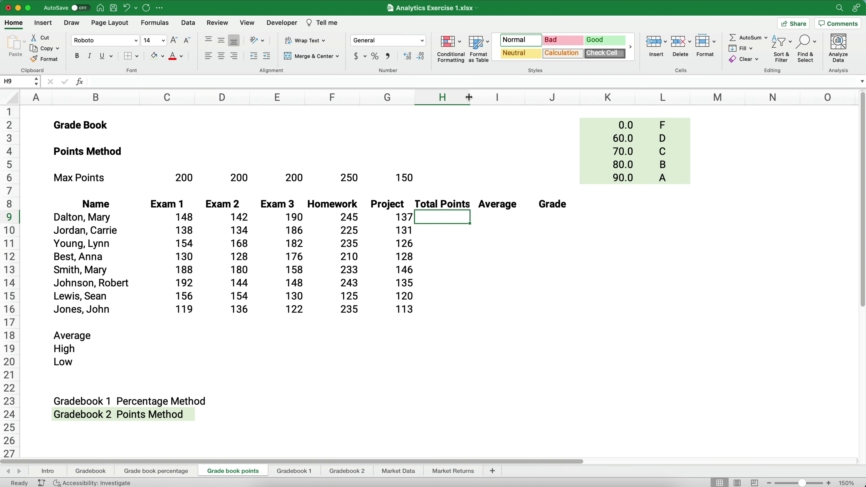
left_click_drag(470, 97, 477, 98)
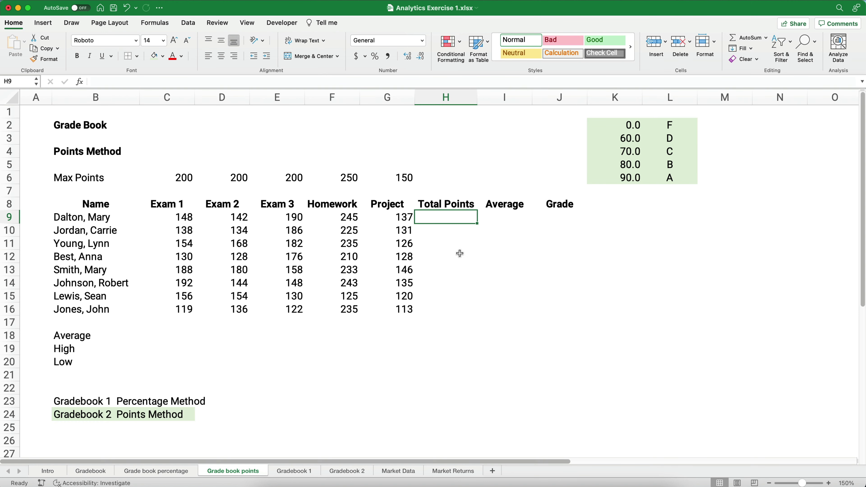
left_click(467, 260)
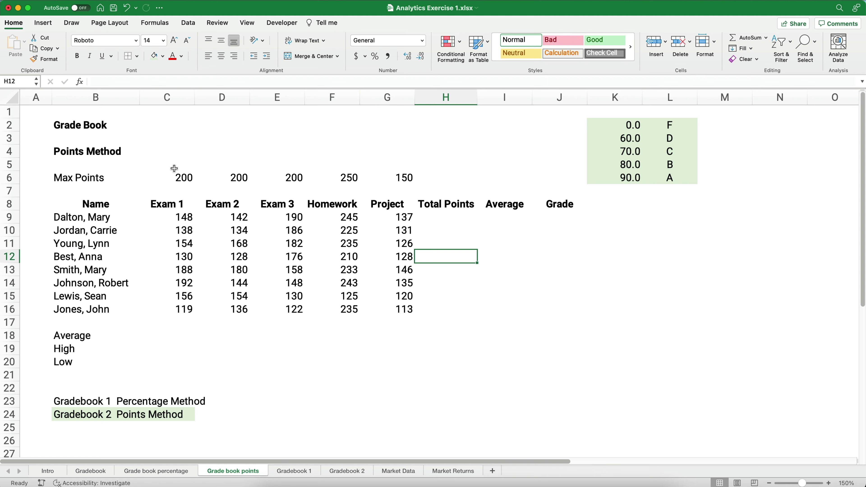
- Use AutoSum on the Max Points row into H6, clearing and redoing the total
left_click_drag(170, 179, 453, 182)
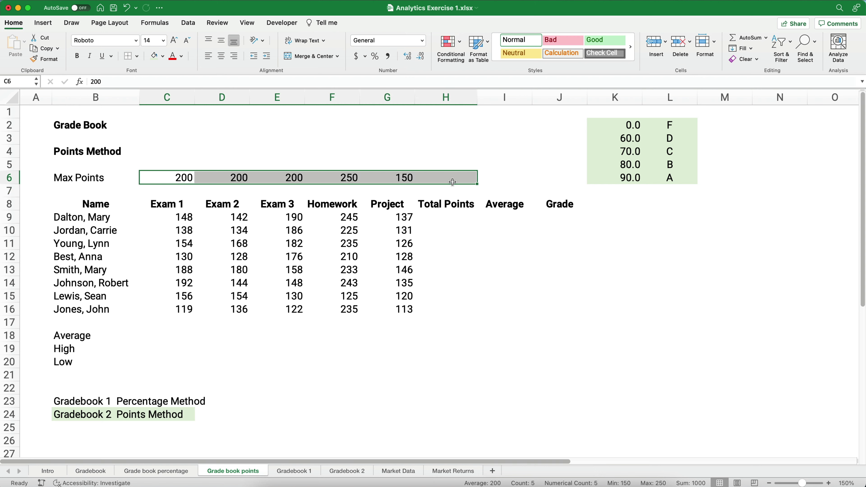
key("shift+super+t")
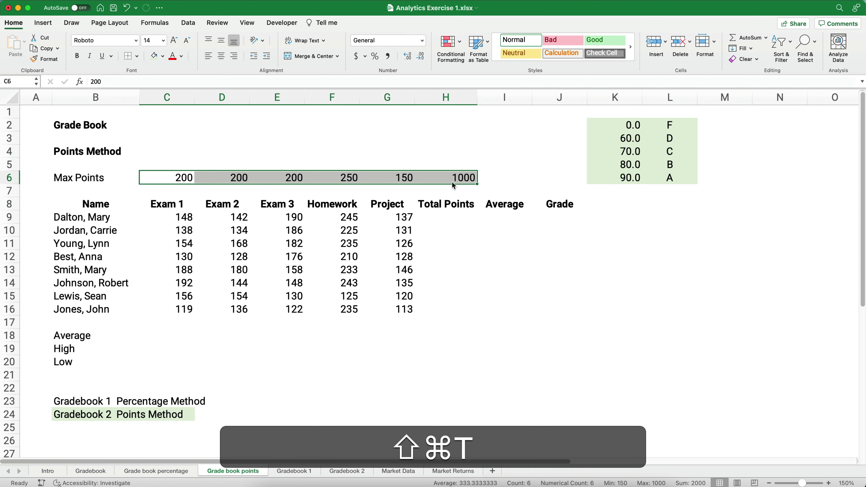
left_click(453, 180)
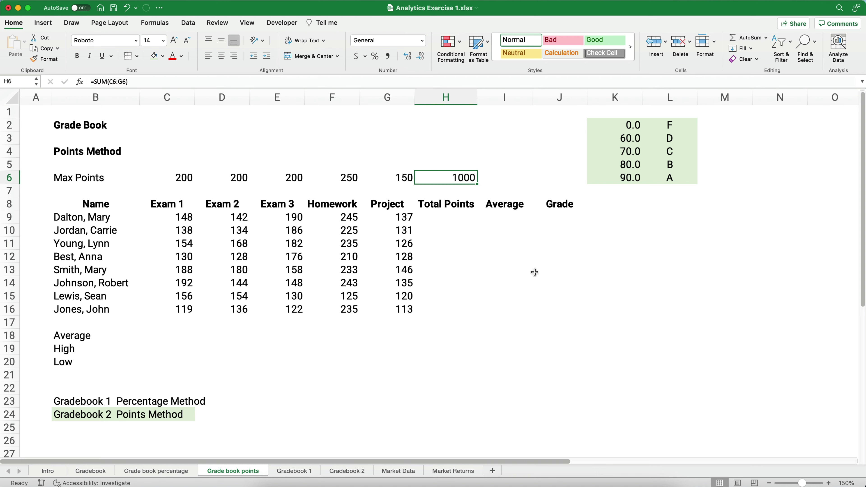
key("Delete")
left_click_drag(168, 177, 433, 184)
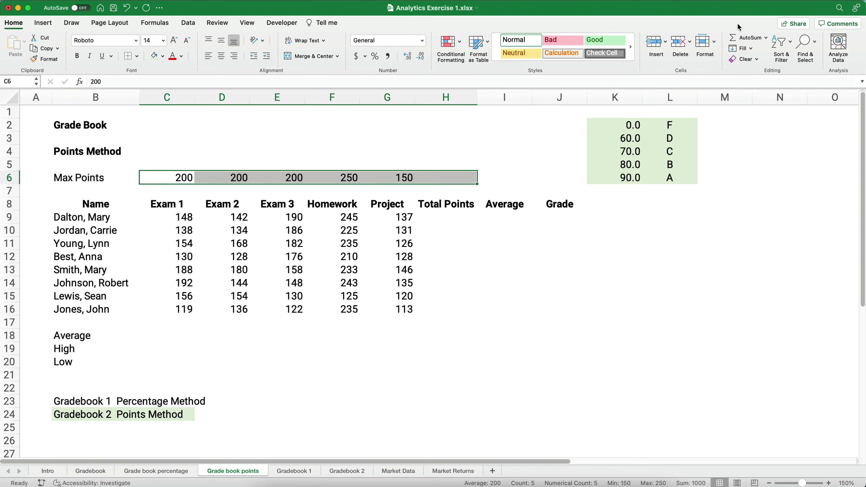
left_click(750, 38)
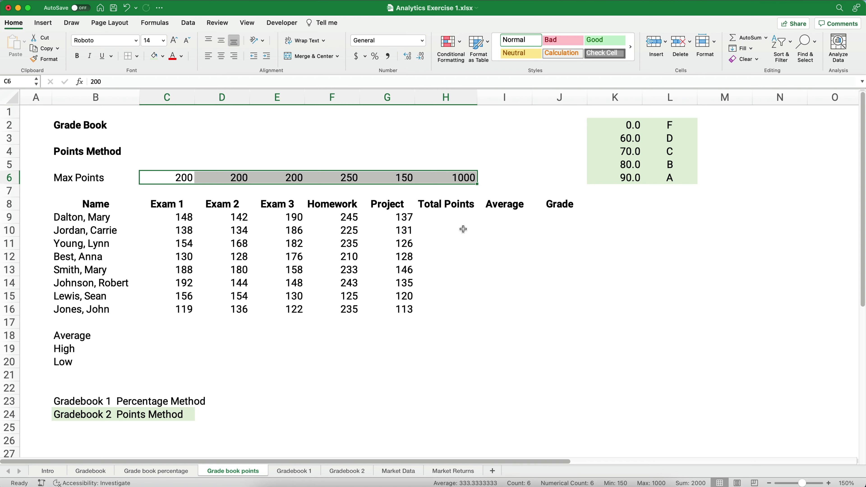
left_click(472, 180)
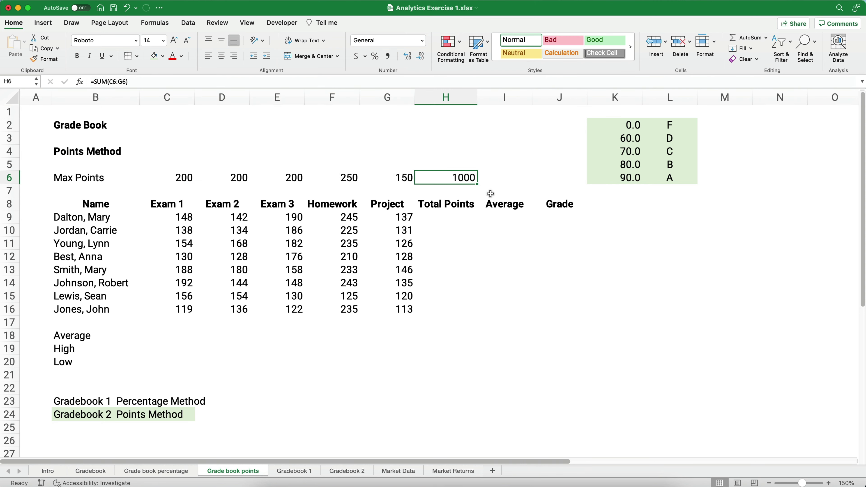
- Enter =SUM(C6:G6) in H6 to total the Max Points as 1000
type("=s")
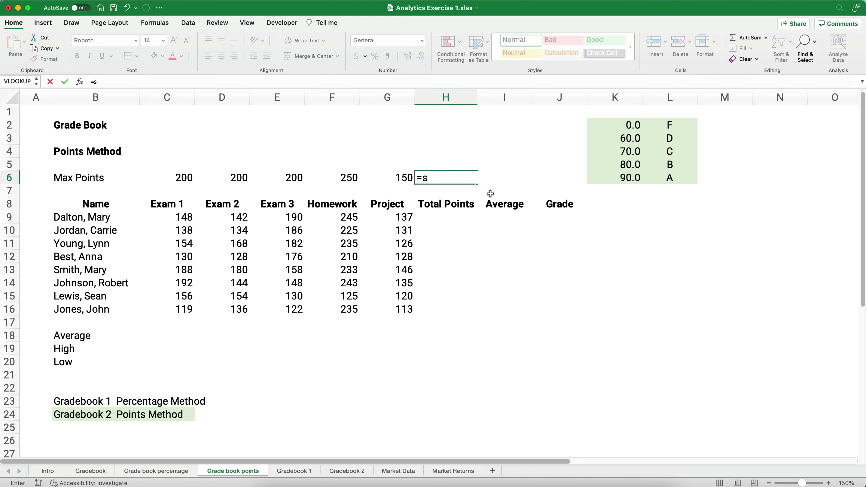
type("um(")
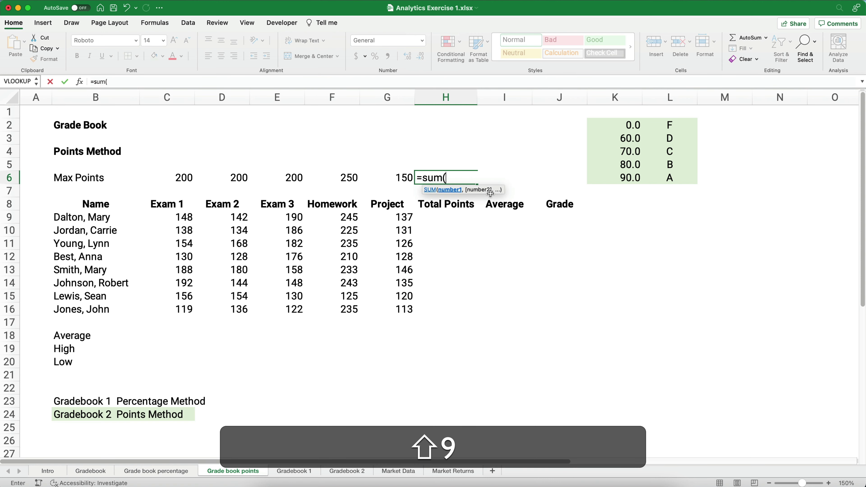
left_click_drag(187, 176, 388, 180)
type(")")
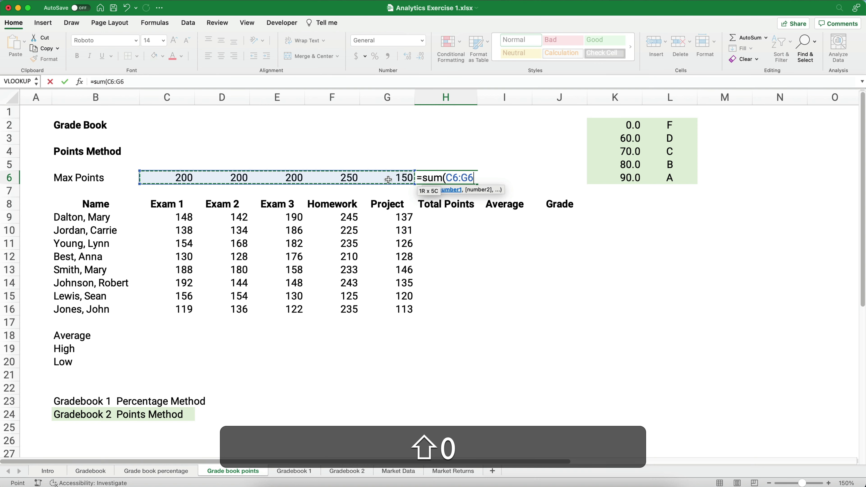
key("Return")
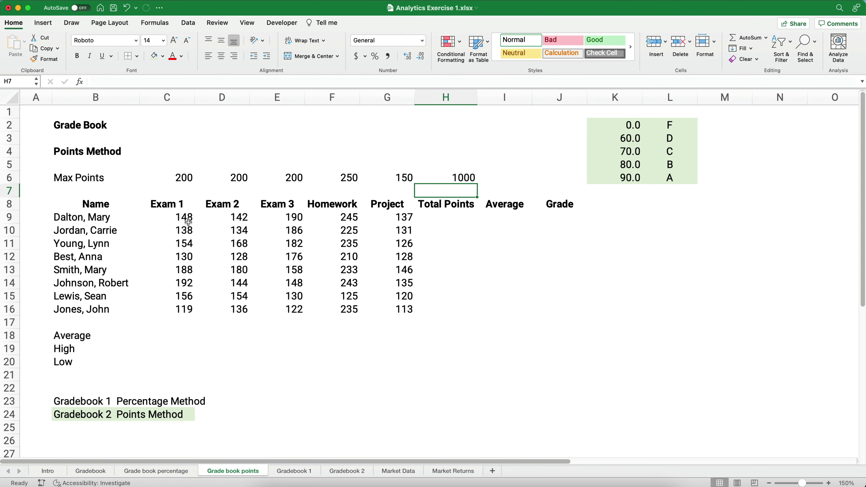
- Enter =SUM(C9:G9) in H9, giving the first student's total of 862
left_click_drag(175, 219, 458, 225)
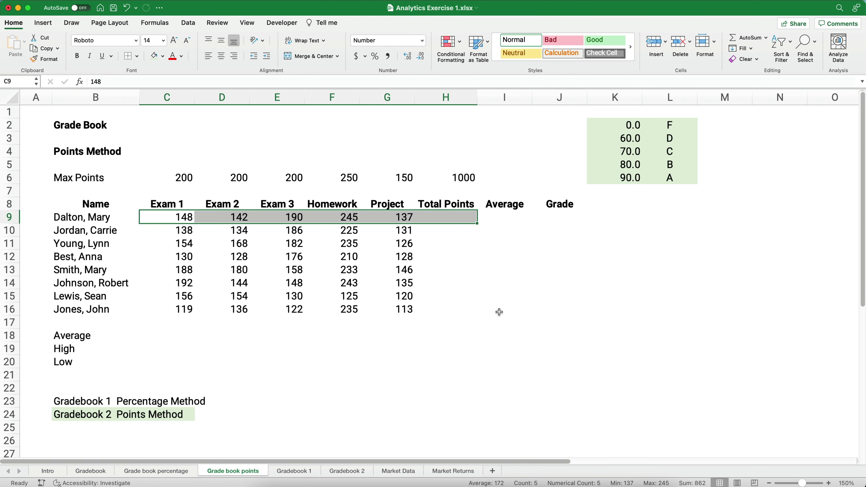
type("=")
key("Escape")
left_click(458, 221)
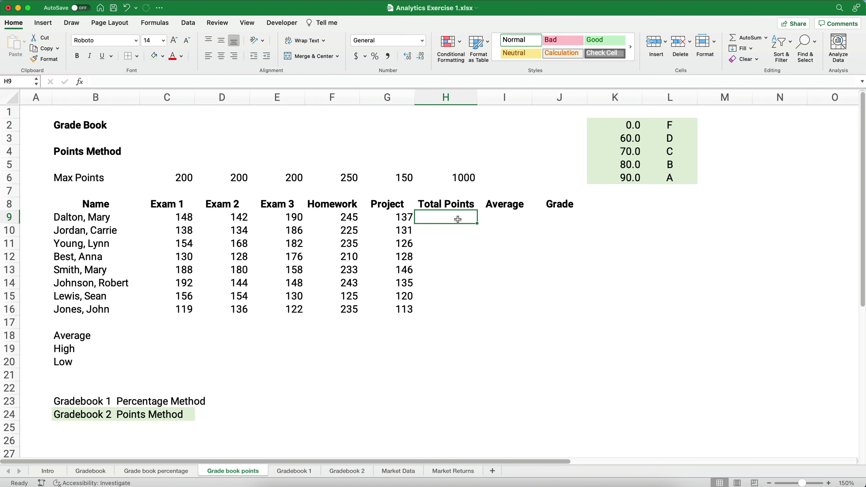
type("=sum(")
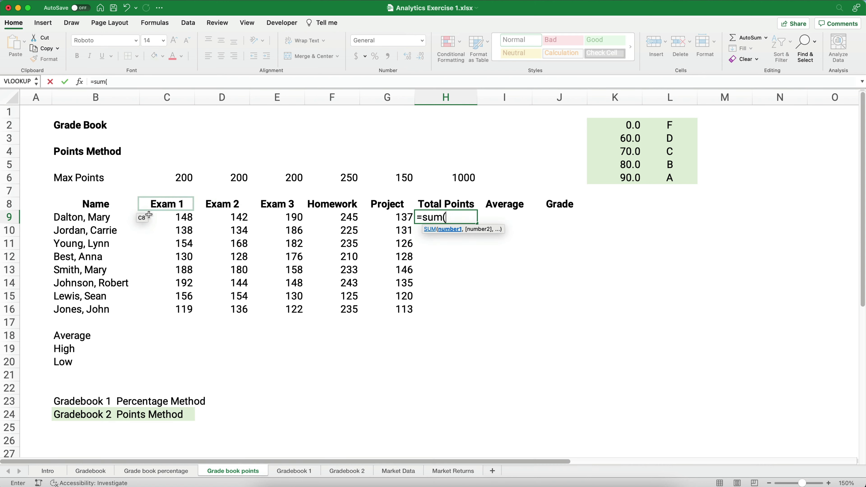
left_click_drag(146, 218, 389, 222)
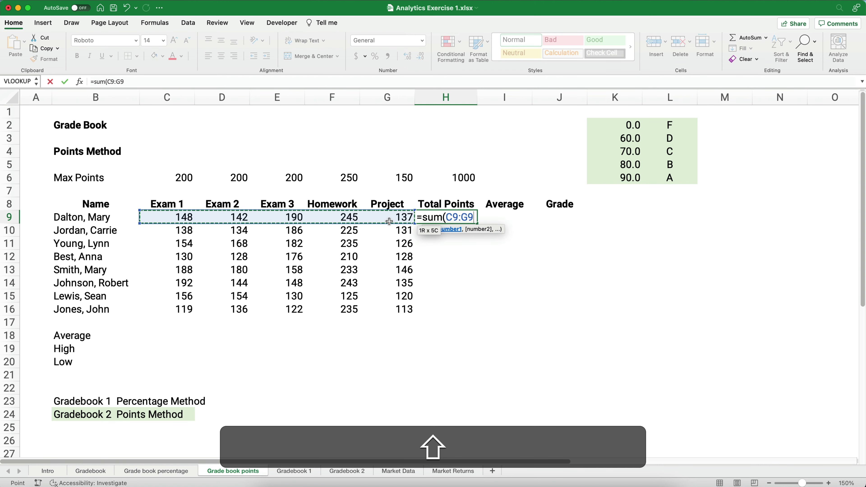
type(")")
key("Return")
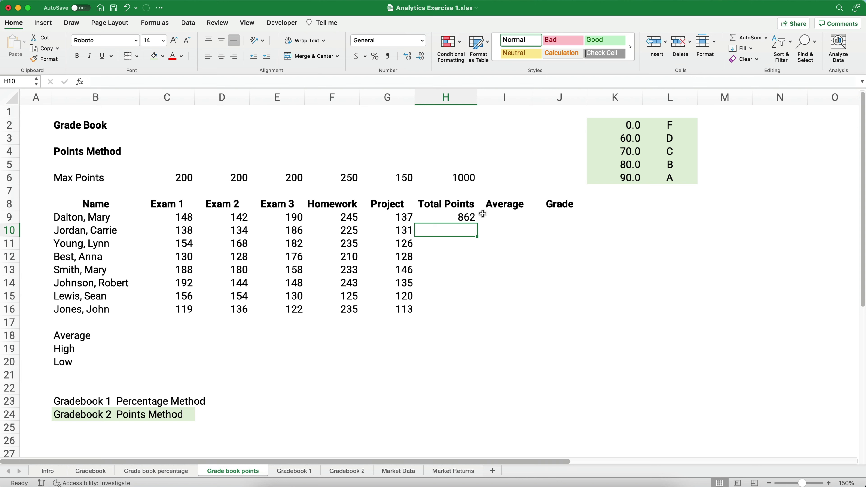
- Delete the H9 total formula so the student rows are blank again
left_click(470, 217)
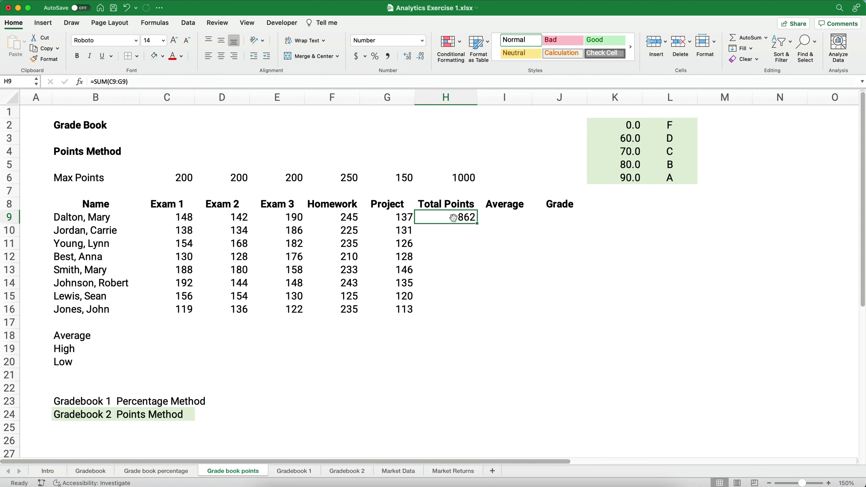
key("Delete")
left_click(190, 219)
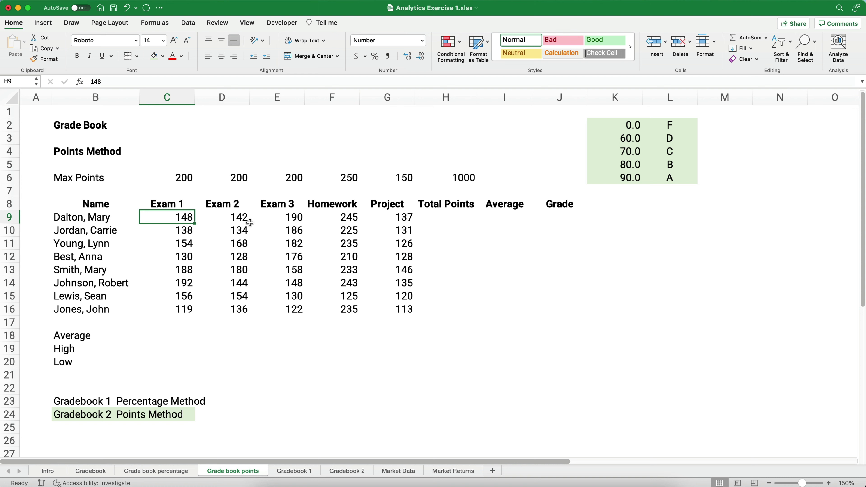
- AutoSum C9:H16 to total every student's row, then inspect the H16, H12 and H9 formulas
left_click_drag(250, 223, 457, 308)
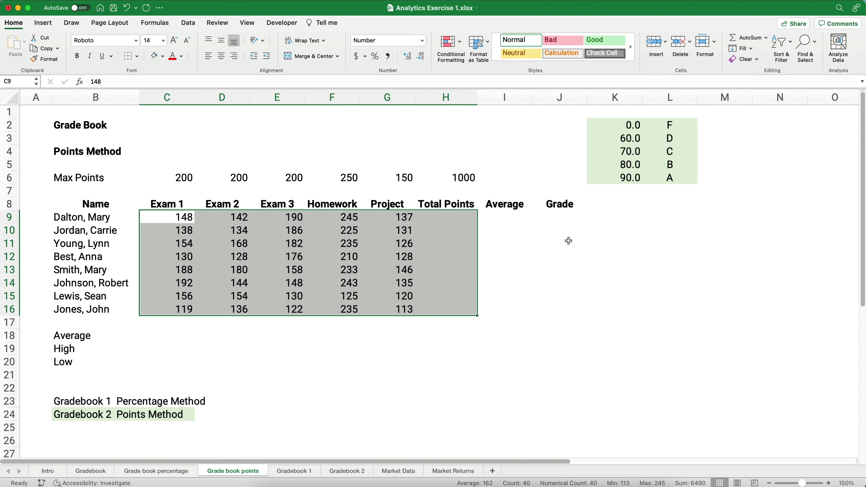
left_click(749, 40)
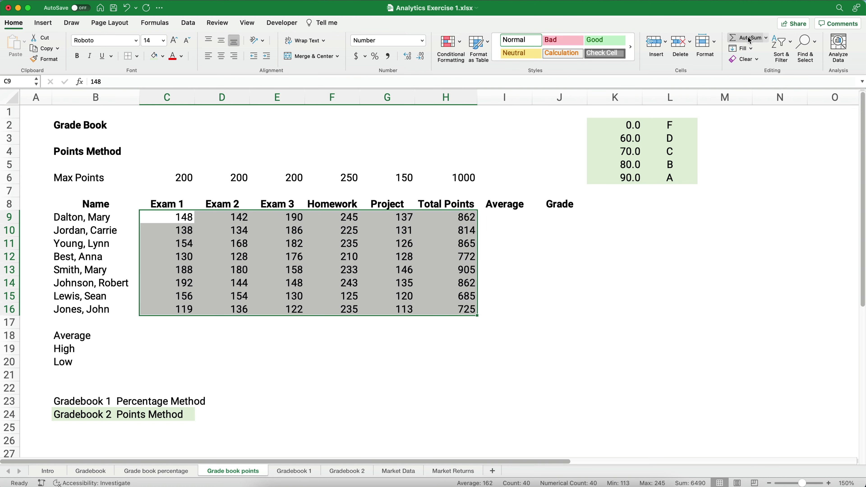
left_click(458, 311)
left_click(116, 81)
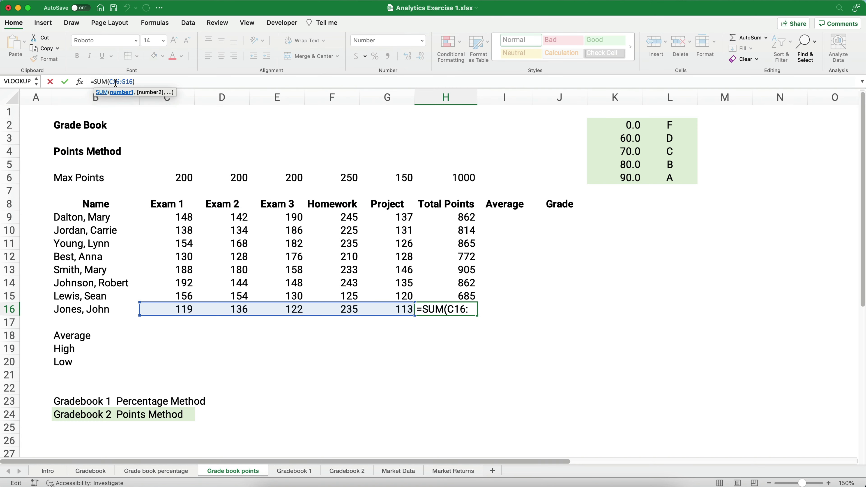
key("Escape")
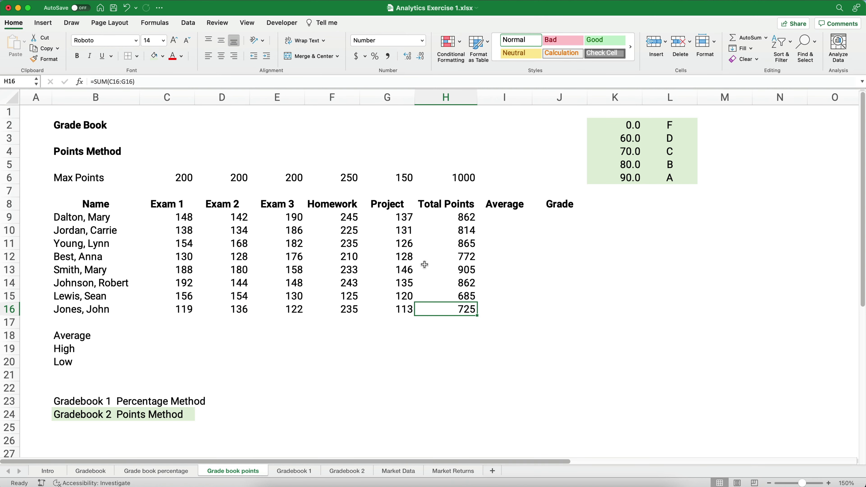
left_click(463, 258)
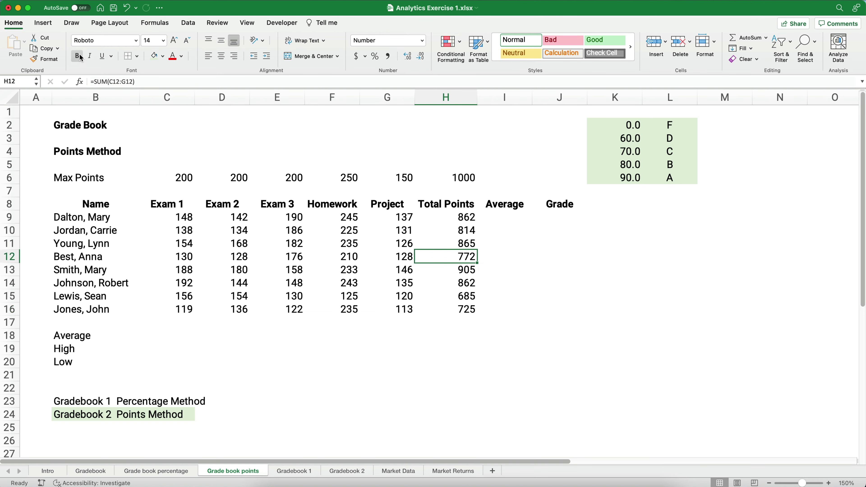
left_click(110, 84)
key("Escape")
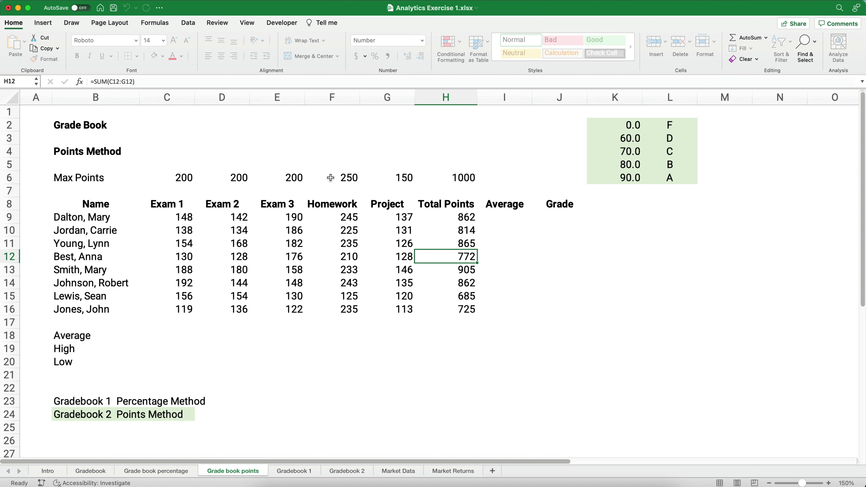
left_click(461, 218)
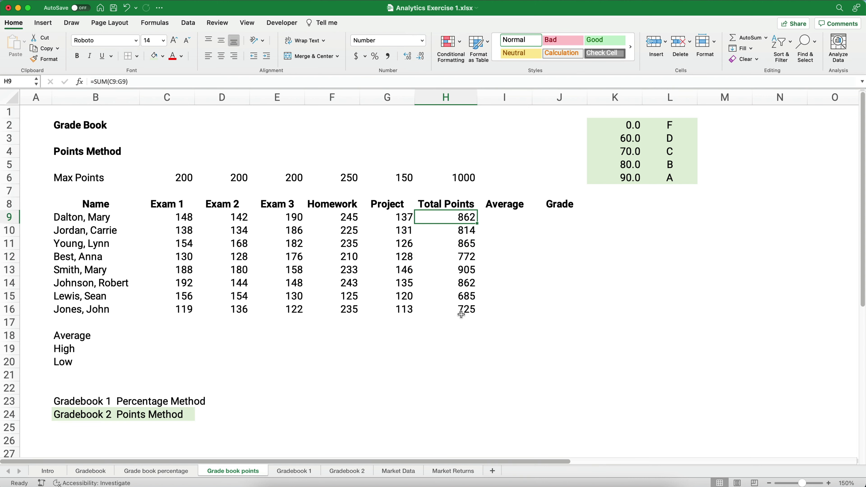
key("cmd+z")
left_click(453, 216)
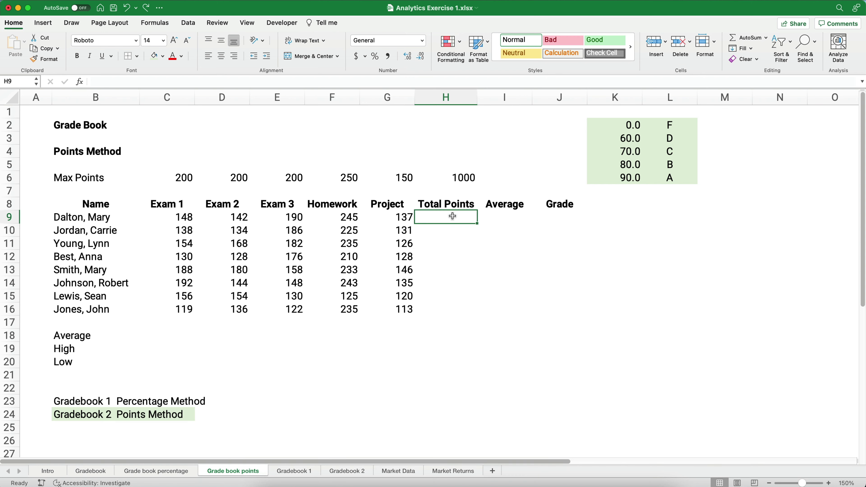
type("=s")
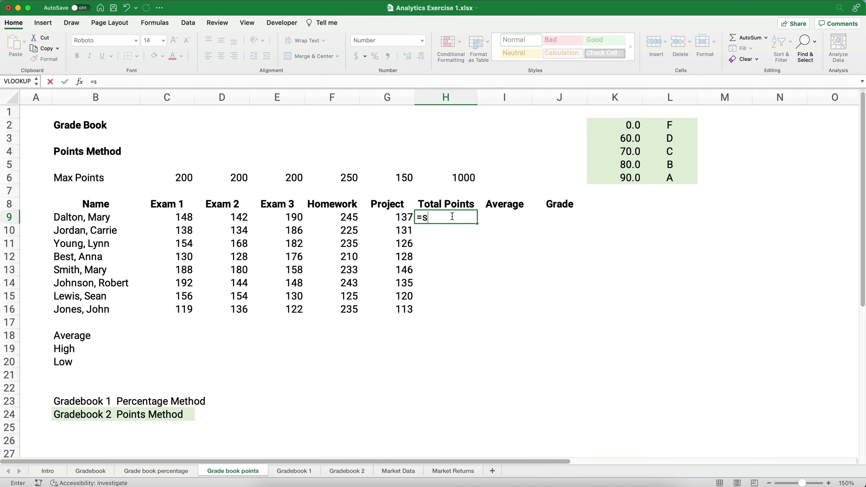
type("um(")
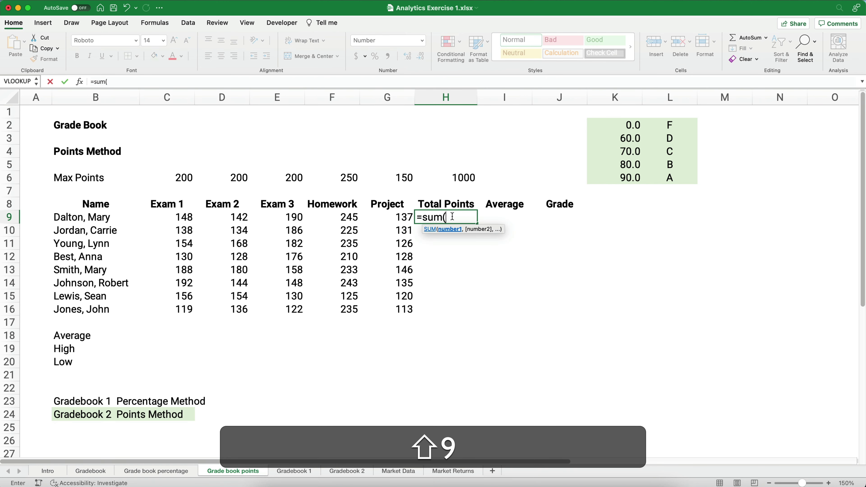
left_click_drag(190, 218, 392, 225)
key("shift+Up")
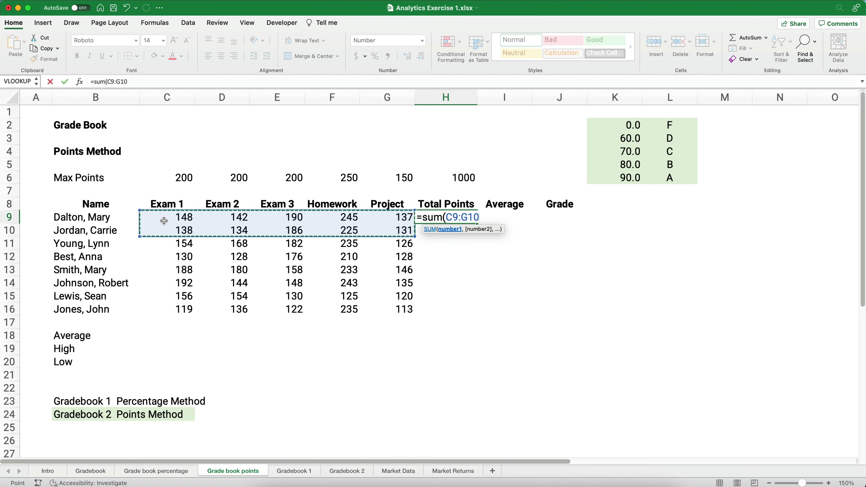
left_click_drag(166, 221, 377, 219)
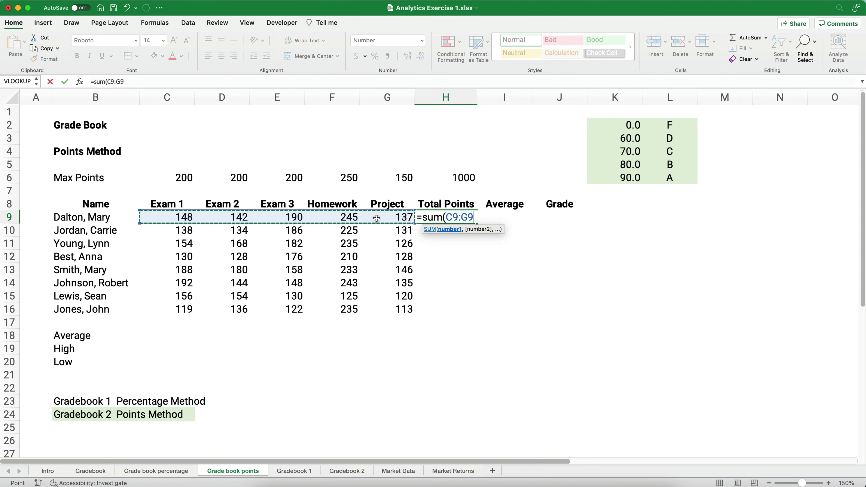
type(")")
key("Return")
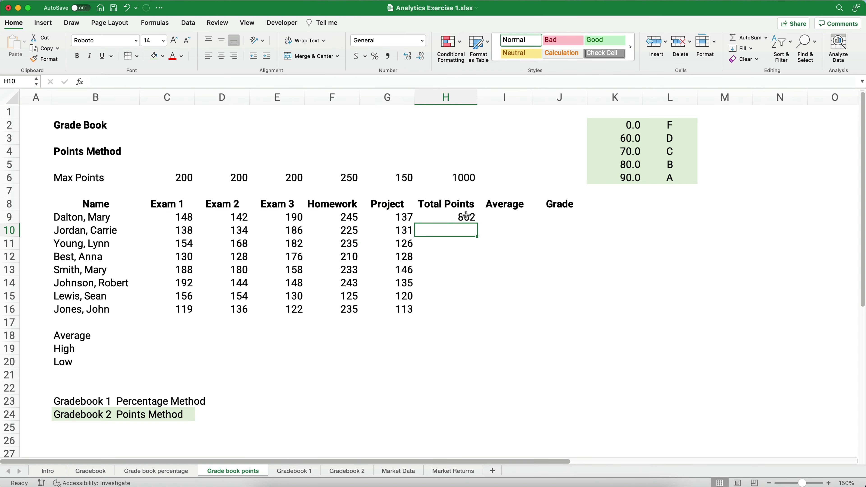
left_click(472, 221)
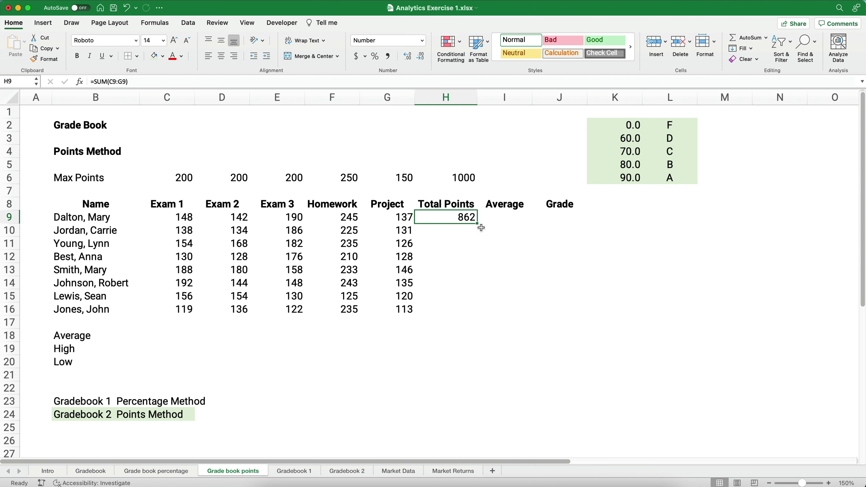
left_click_drag(478, 223, 474, 309)
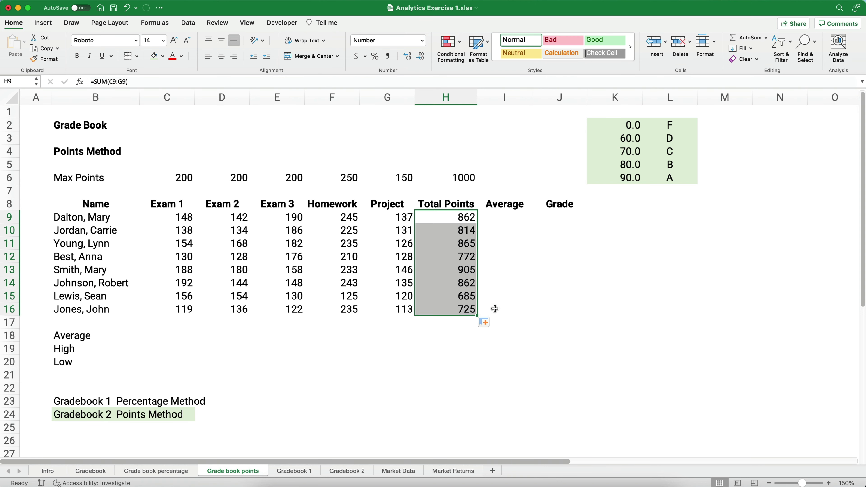
key("cmd+z")
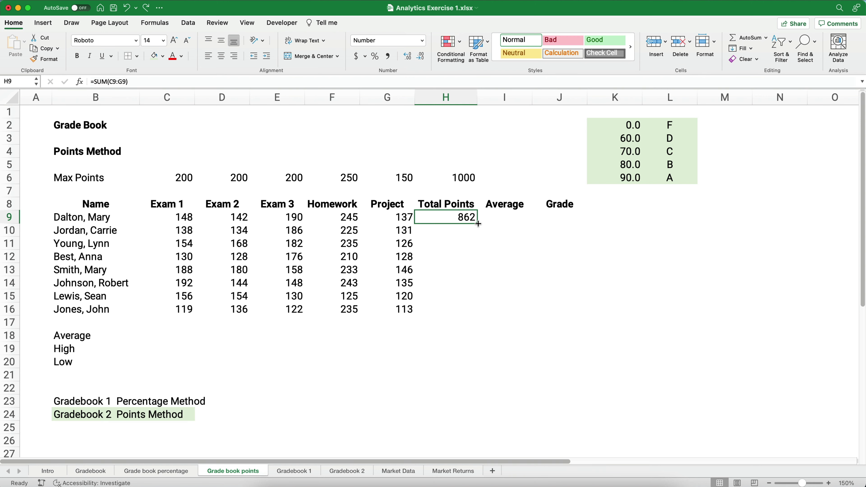
double_click(479, 224)
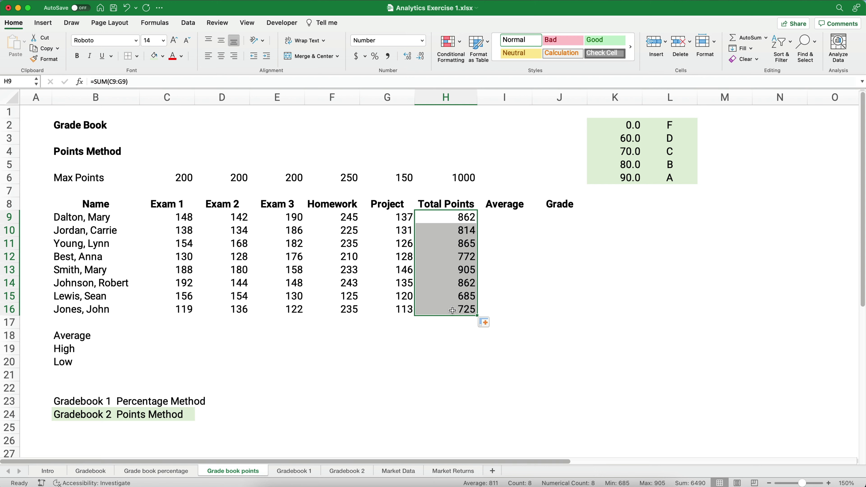
left_click_drag(443, 220, 448, 305)
key("Delete")
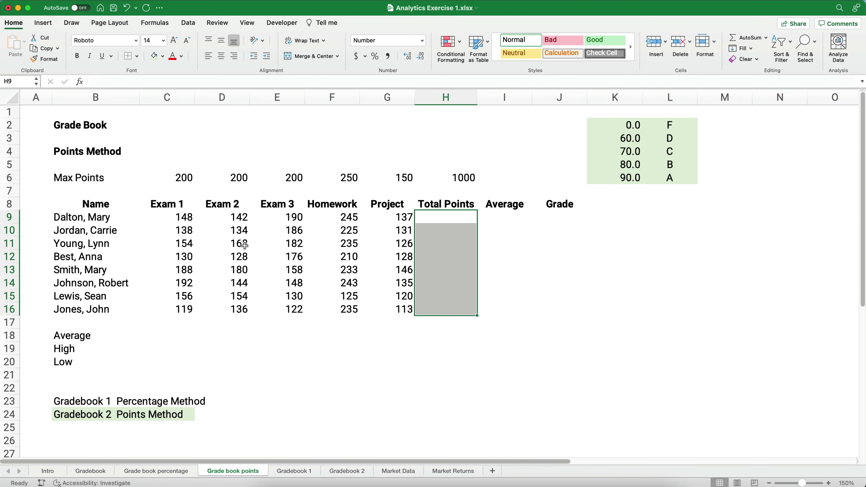
left_click_drag(176, 215, 447, 306)
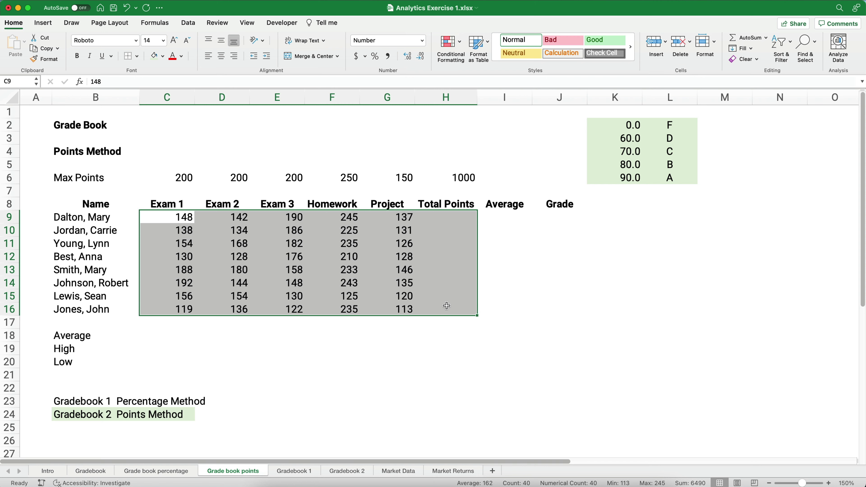
key("shift+super+t")
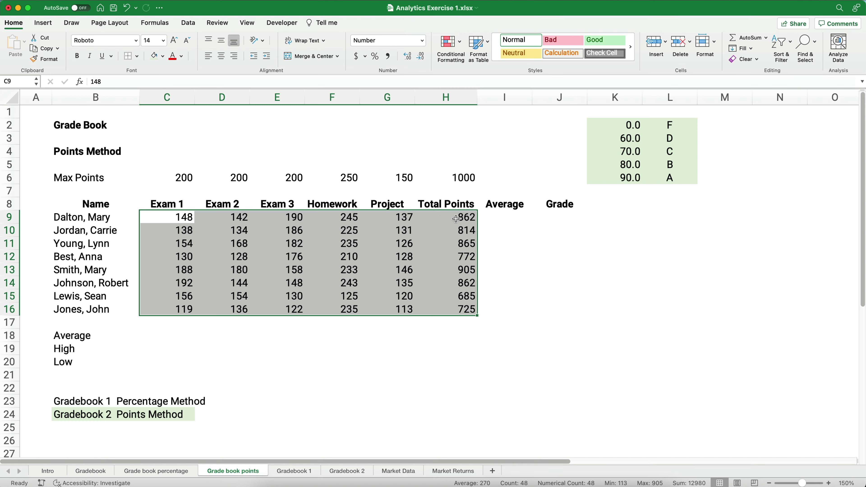
left_click_drag(455, 218, 461, 310)
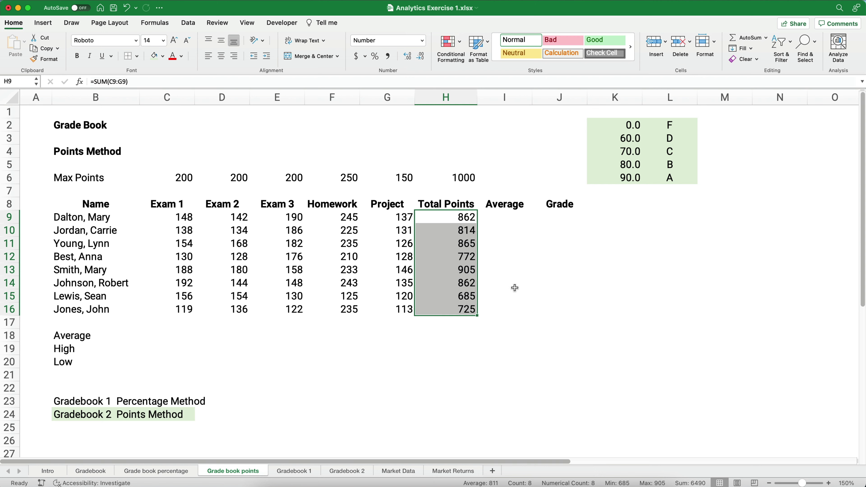
- Enter =H9/$H$6 in I9 to divide the first total by the 1000 maximum
left_click(505, 219)
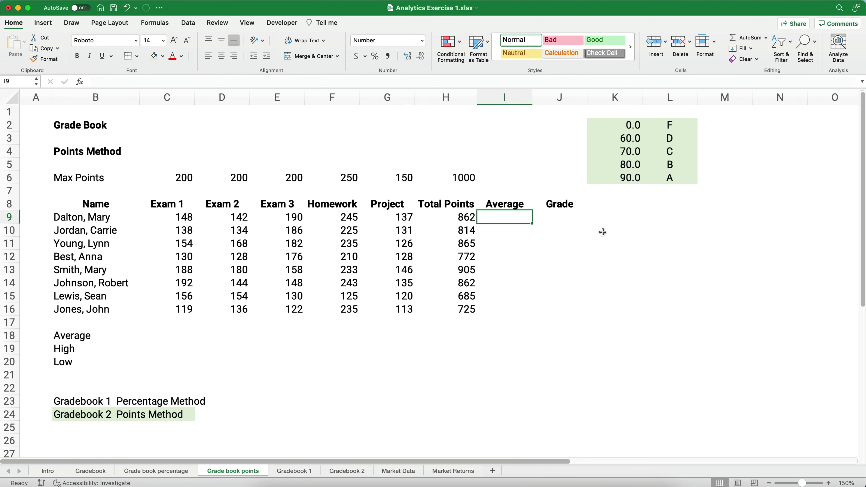
type("=")
key("Left")
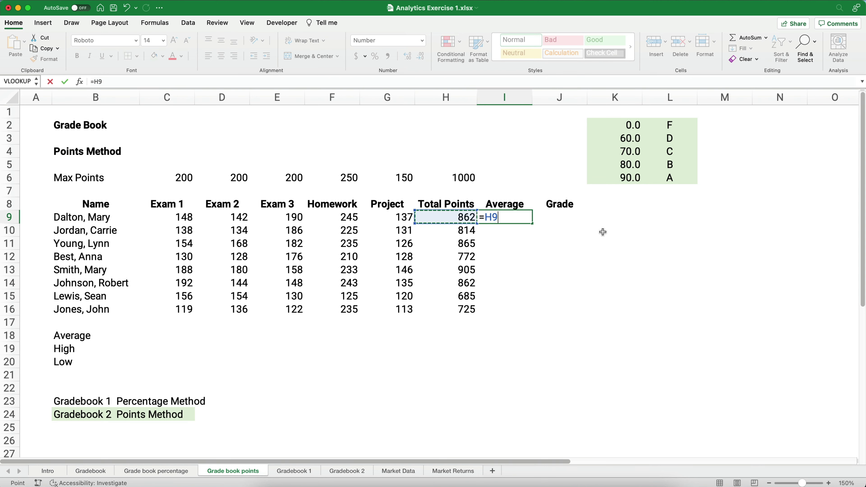
type("/")
left_click(467, 178)
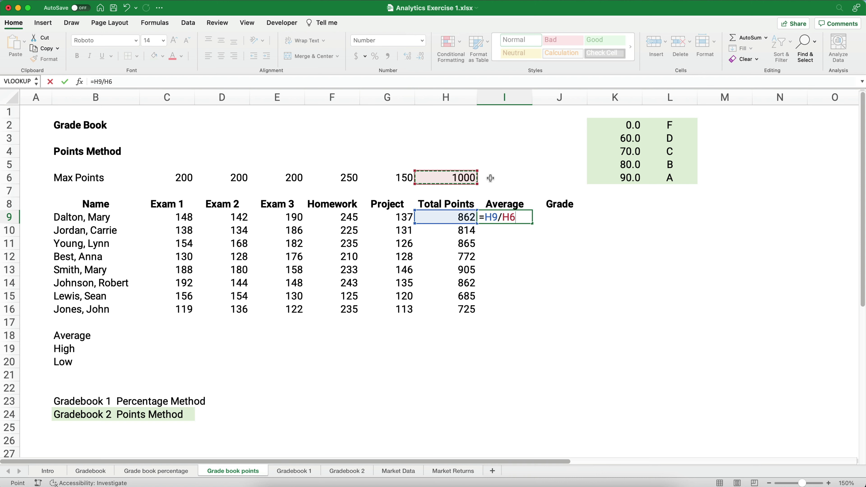
key("cmd+t")
key("Return")
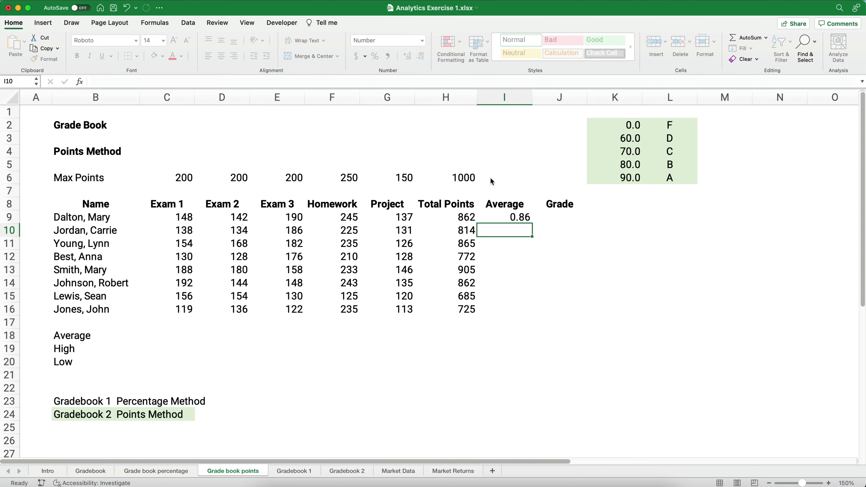
- Format I9 as a one-decimal percentage showing 86.2%
left_click(501, 217)
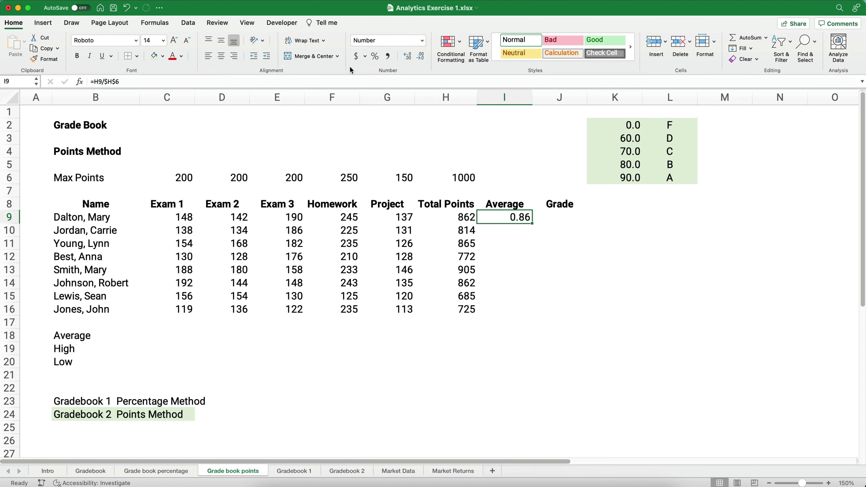
left_click(377, 59)
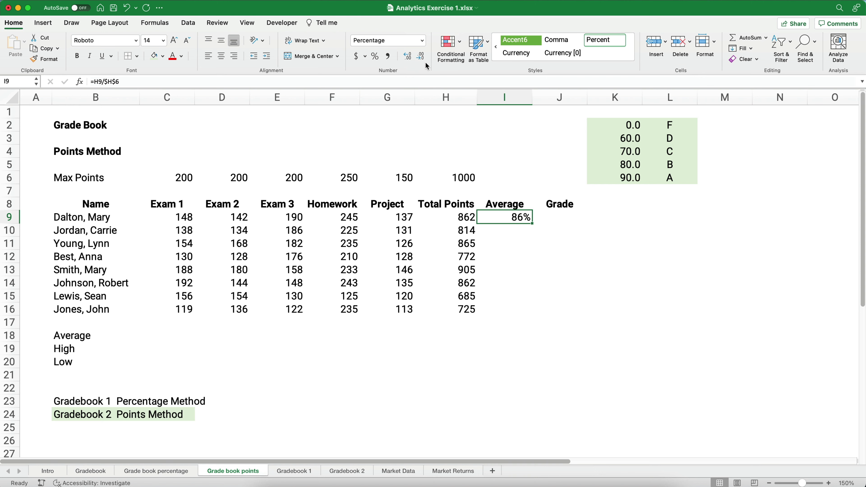
left_click(408, 57)
- Change I9 to =H9/$H$6*100 and apply Comma Style so it shows 86.20
left_click(169, 84)
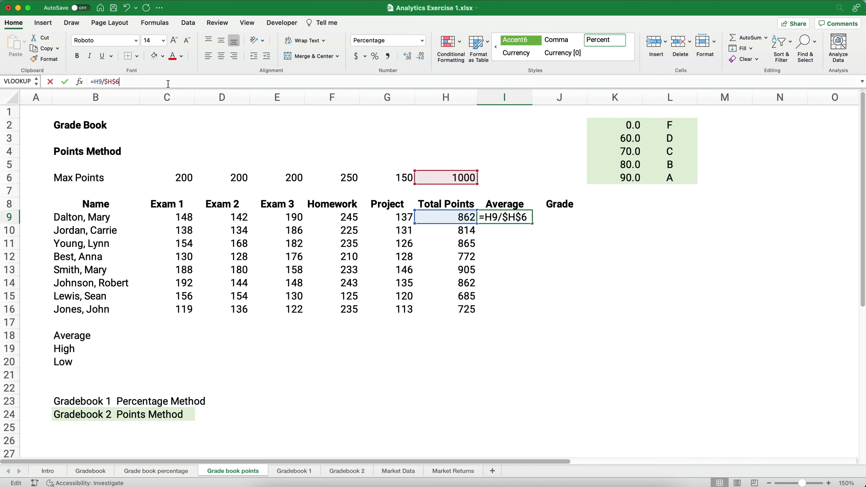
type("*100")
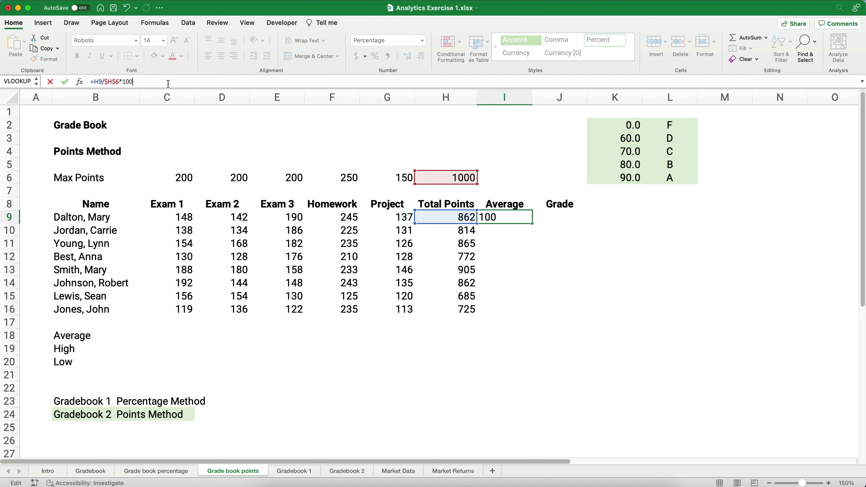
key("Return")
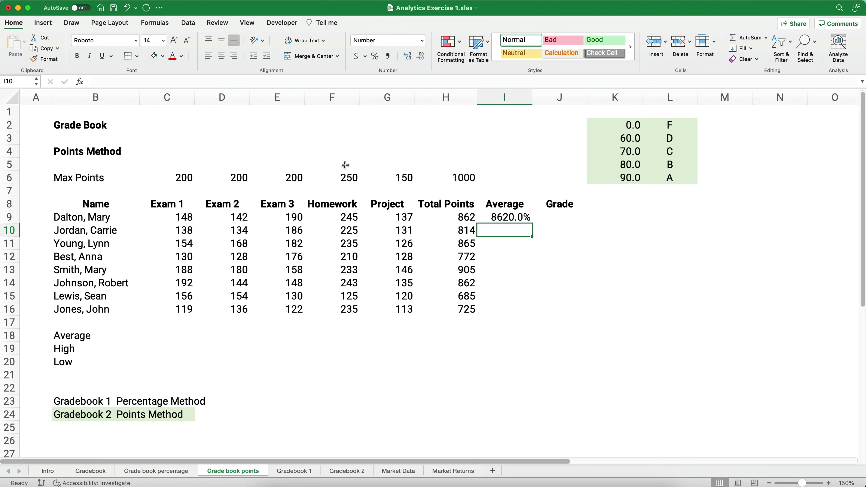
left_click(503, 222)
left_click(389, 56)
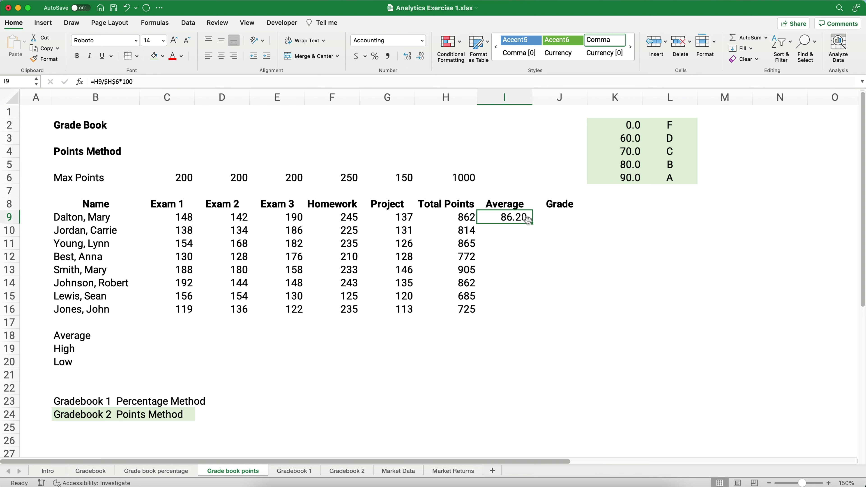
- Fill the Average formula down to I16 and verify the last student's formula references
left_click_drag(534, 224, 530, 313)
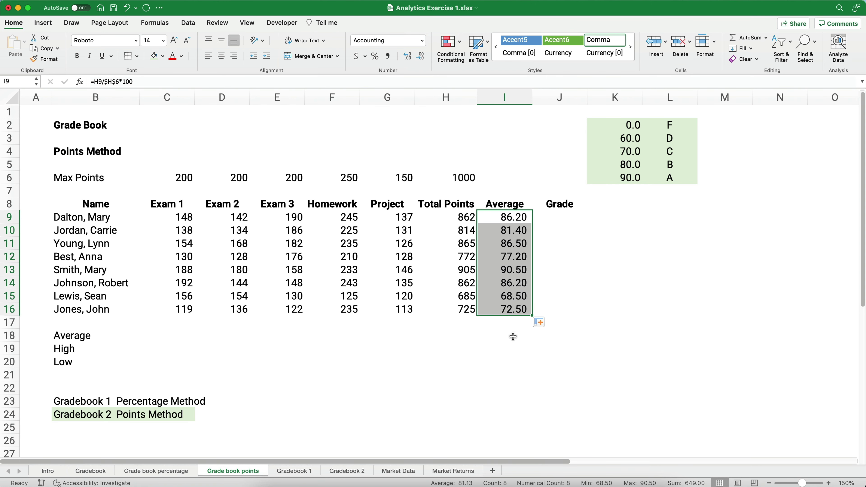
left_click(502, 312)
left_click(108, 82)
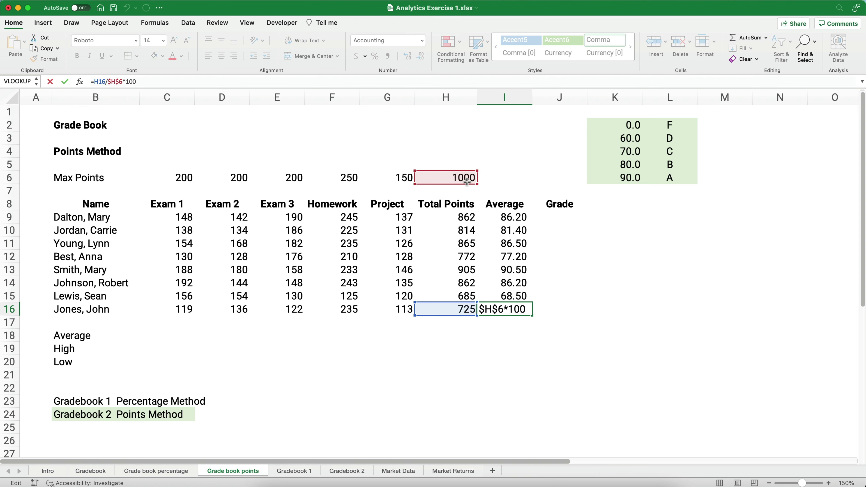
key("ctrl+Return")
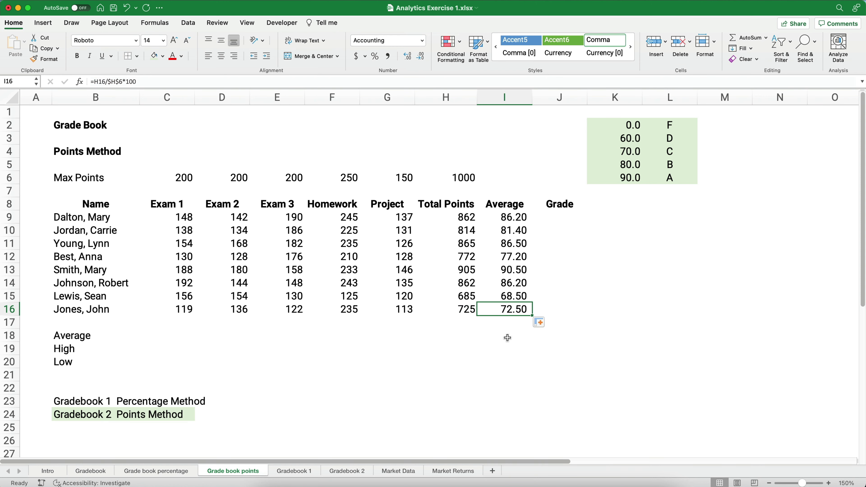
left_click(636, 269)
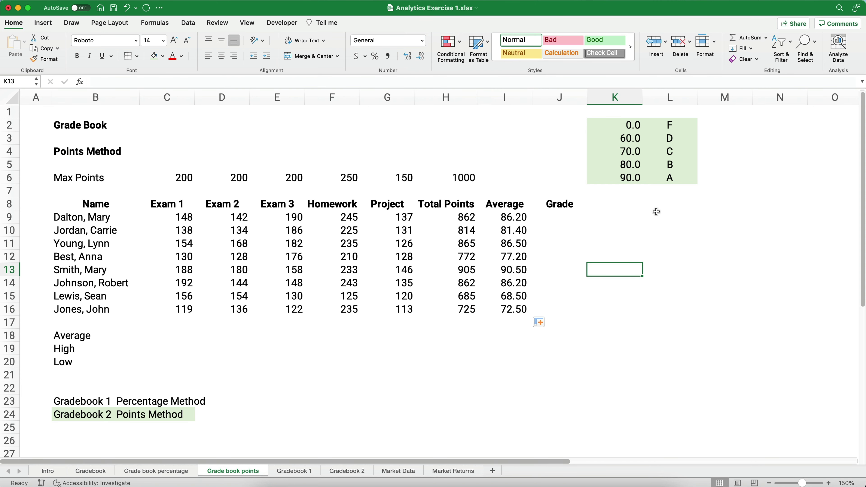
- Enter =FORMULATEXT(I9) in K9 so it displays =H9/$H$6*100
left_click_drag(630, 124, 669, 178)
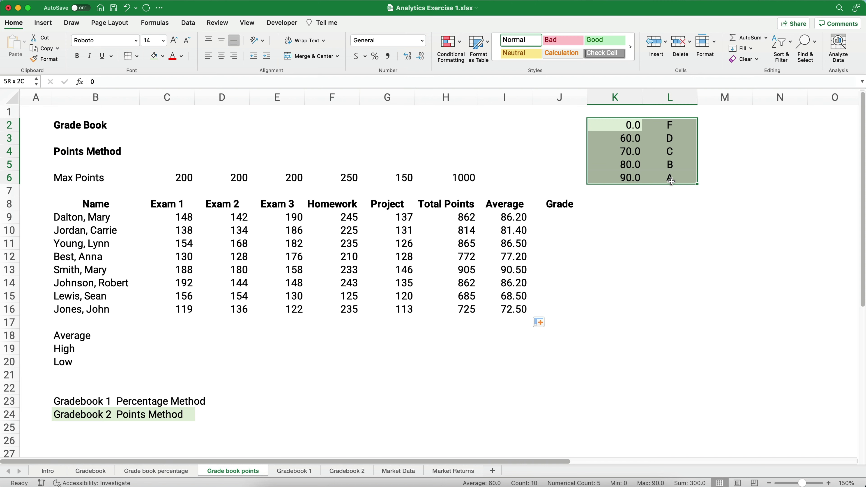
left_click(635, 217)
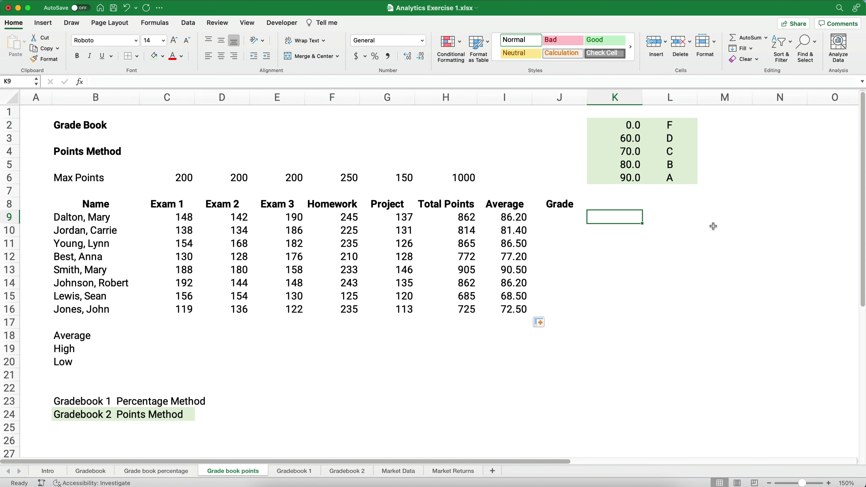
type("=four")
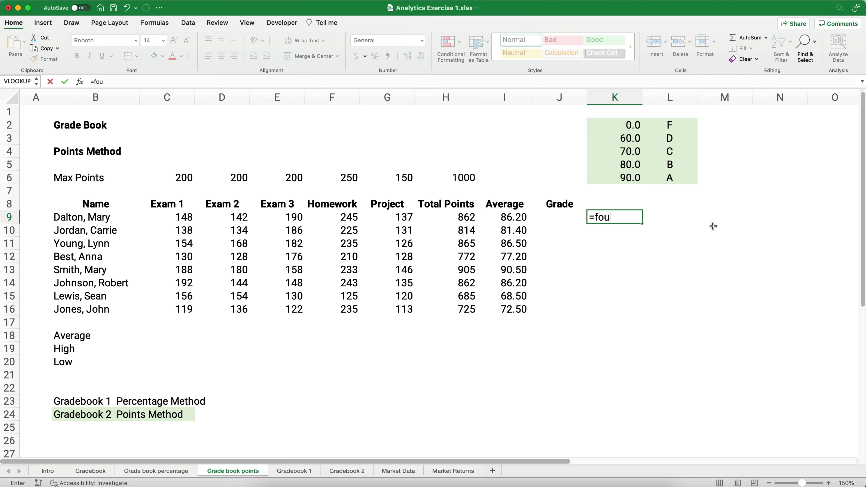
key("BackSpace")
type("rmula")
key("Tab")
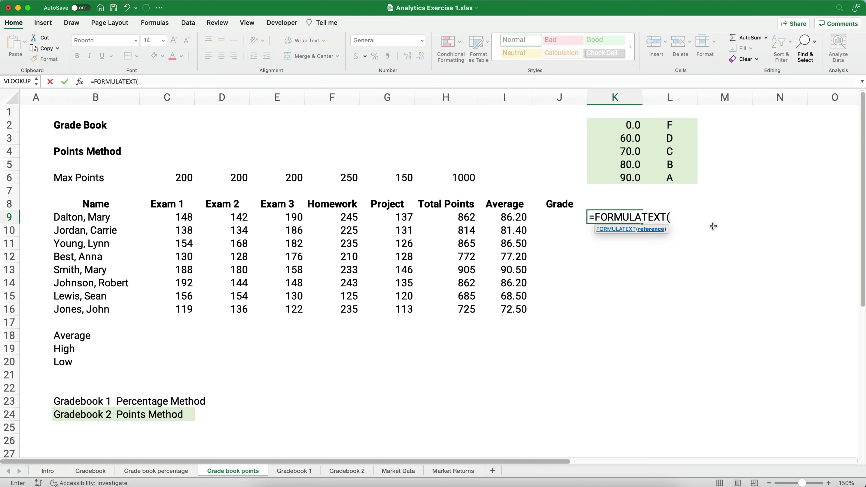
left_click(518, 218)
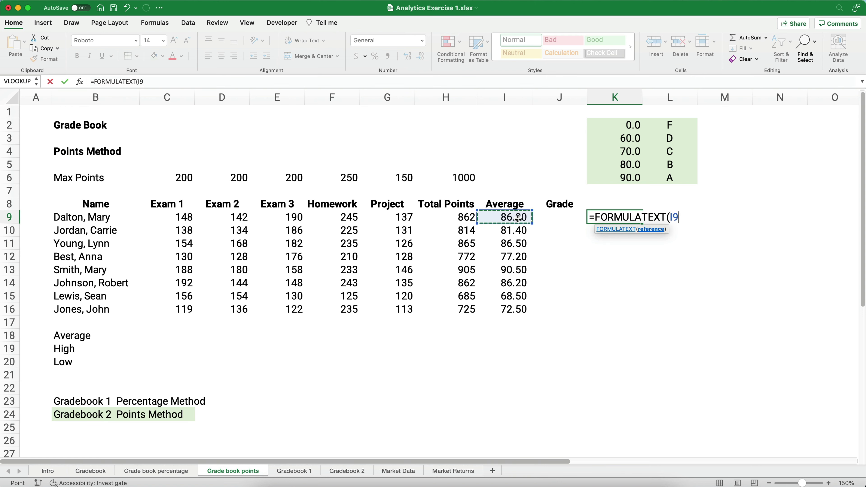
type(")")
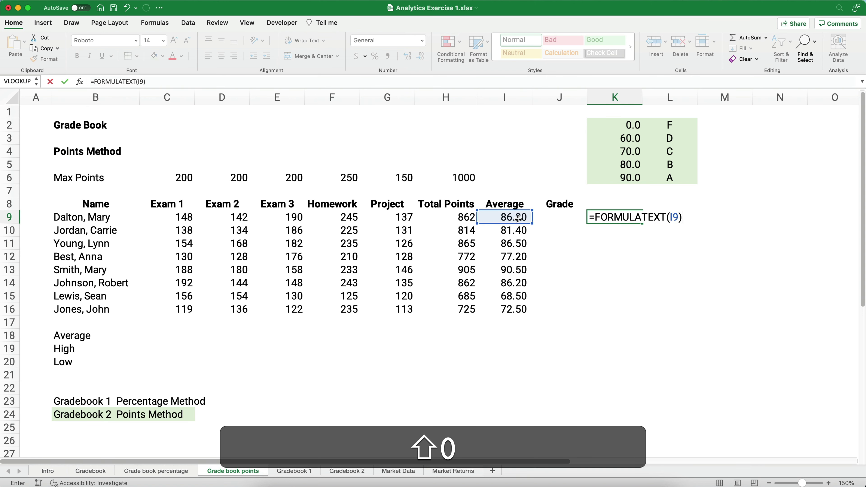
key("Return")
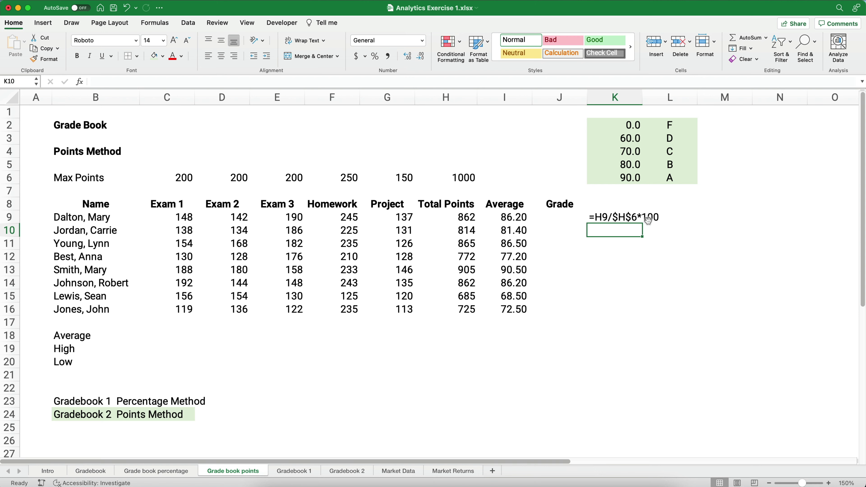
left_click(500, 217)
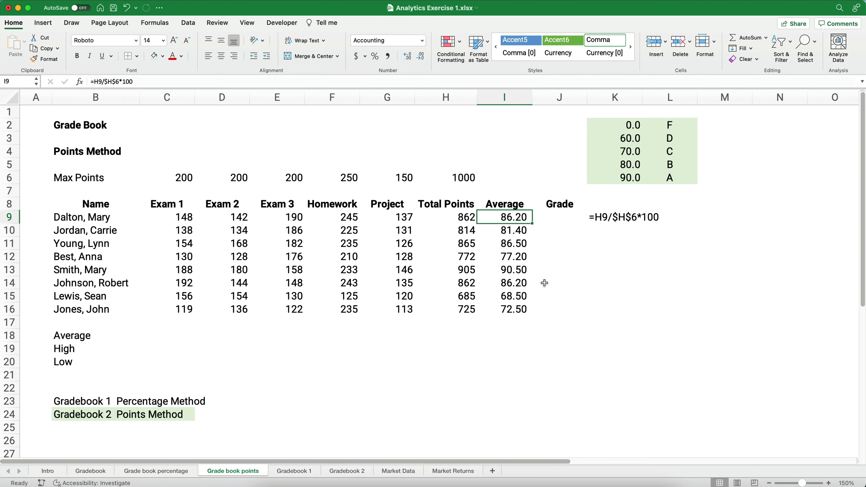
- Review the first Grade and Average cells and the grade lookup table, including the 80.0 B row
left_click(556, 216)
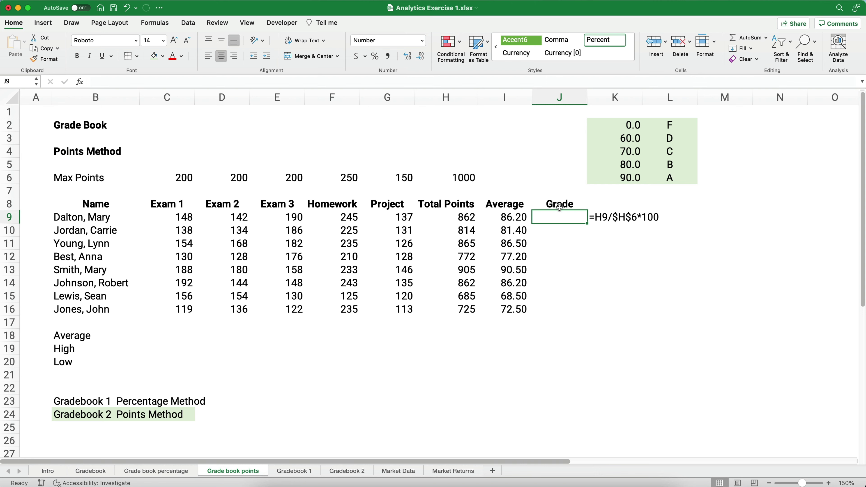
left_click(503, 217)
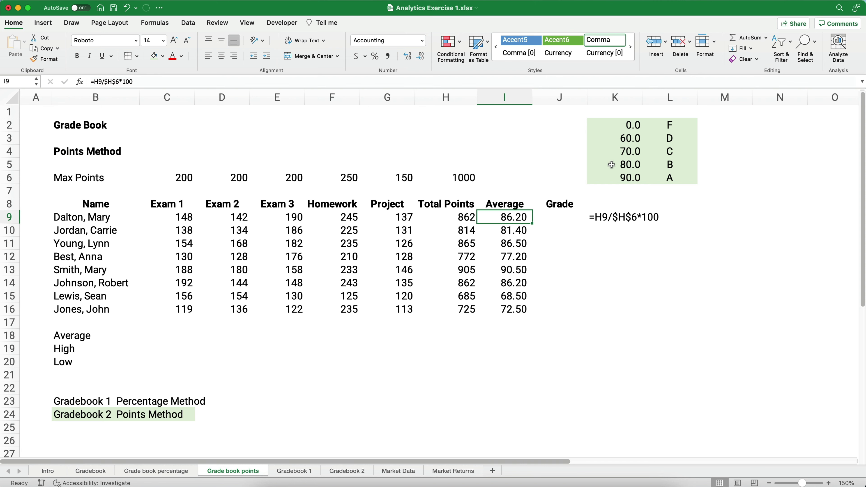
left_click_drag(611, 166, 682, 168)
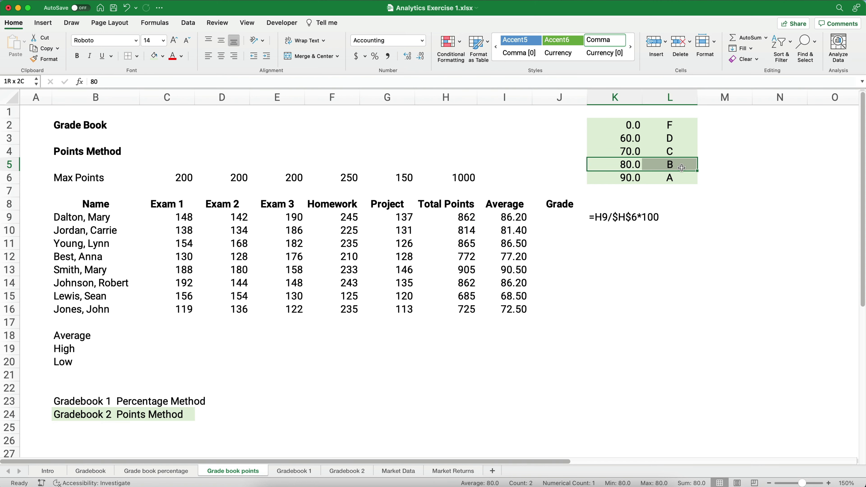
left_click_drag(633, 125, 687, 178)
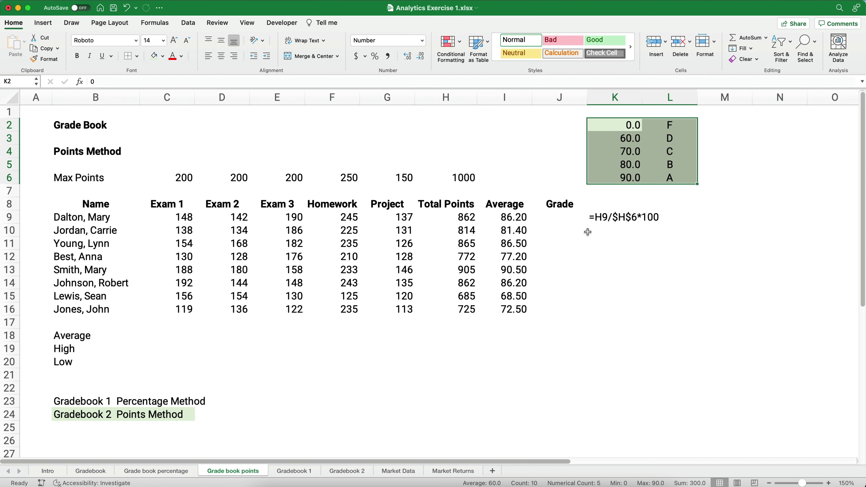
- Enter =FORMULATEXT(J9) in K11, which returns #N/A while J9 is empty
left_click(607, 240)
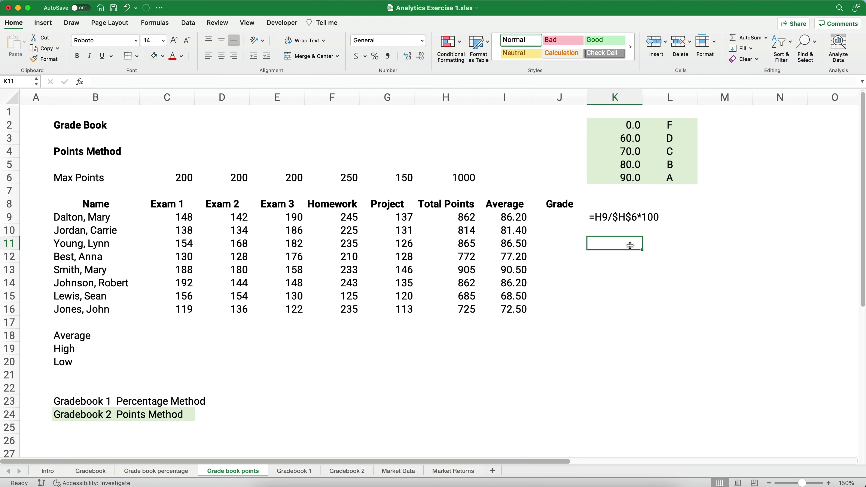
type("=fo")
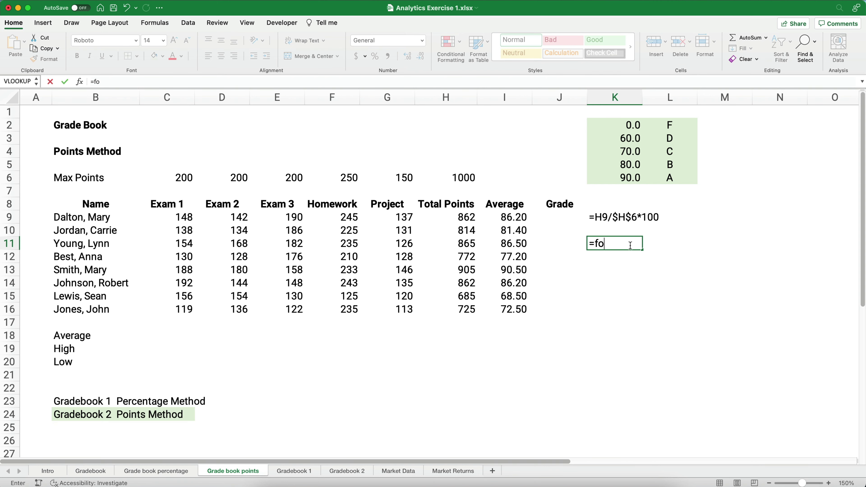
type("rm")
key("Tab")
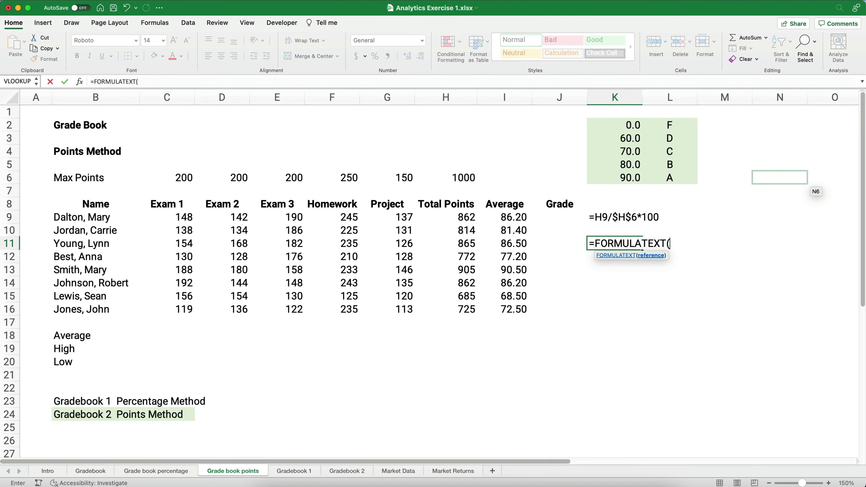
left_click(575, 221)
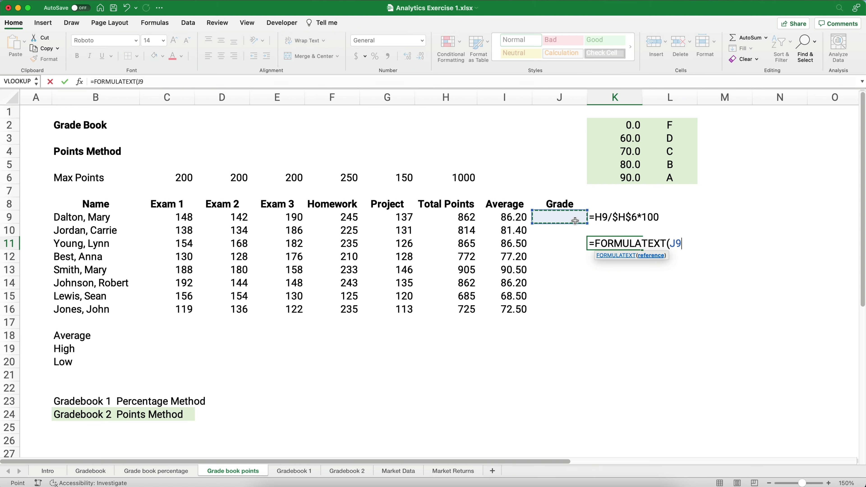
type(")")
key("Return")
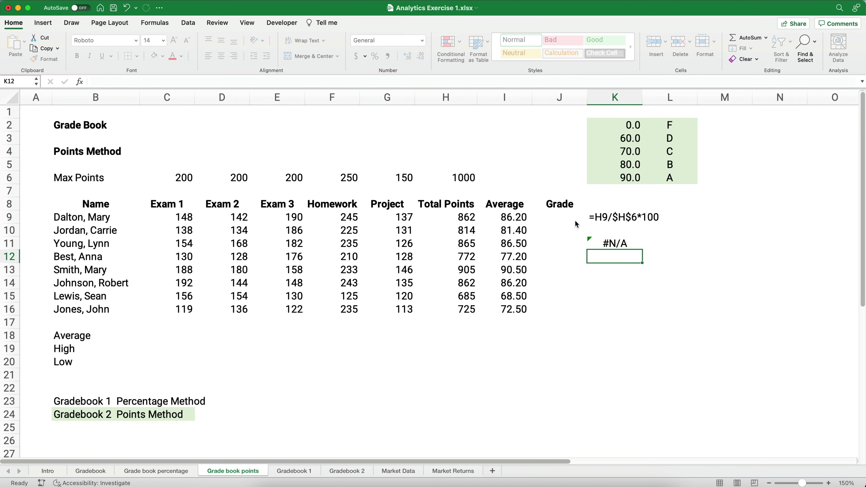
left_click(561, 223)
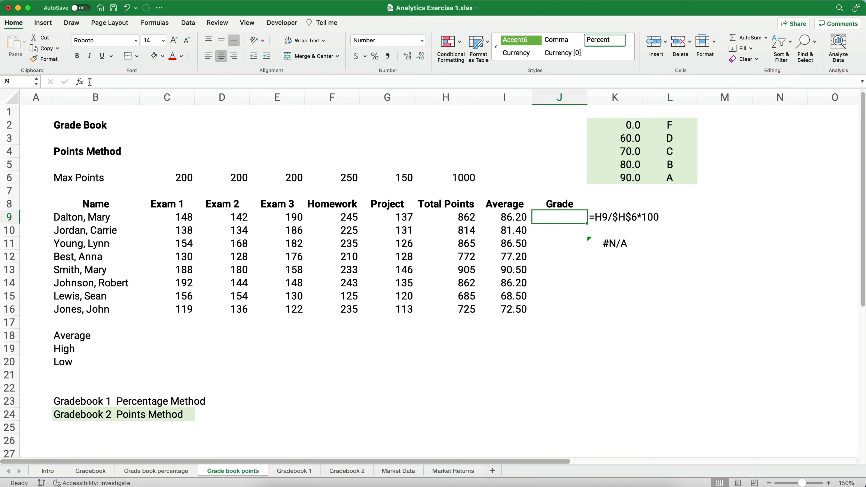
- Start a VLOOKUP in J9 with lookup value I9 and absolute table $K$2:$L$6
left_click(79, 82)
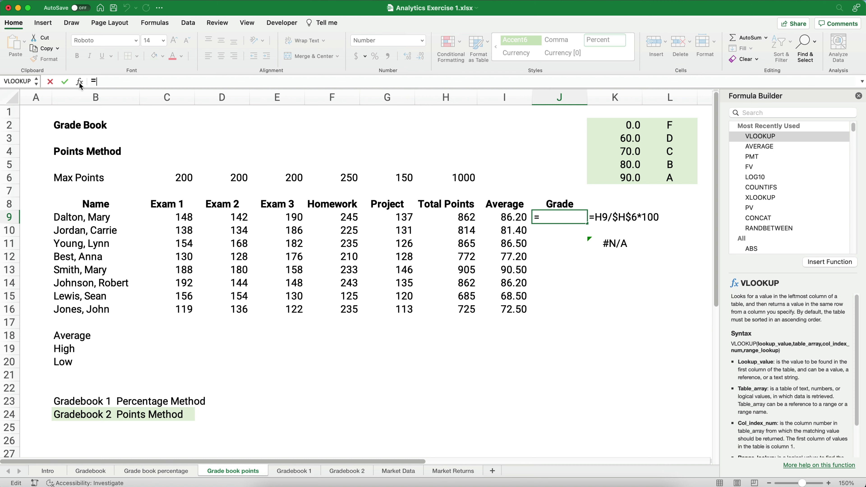
left_click(767, 114)
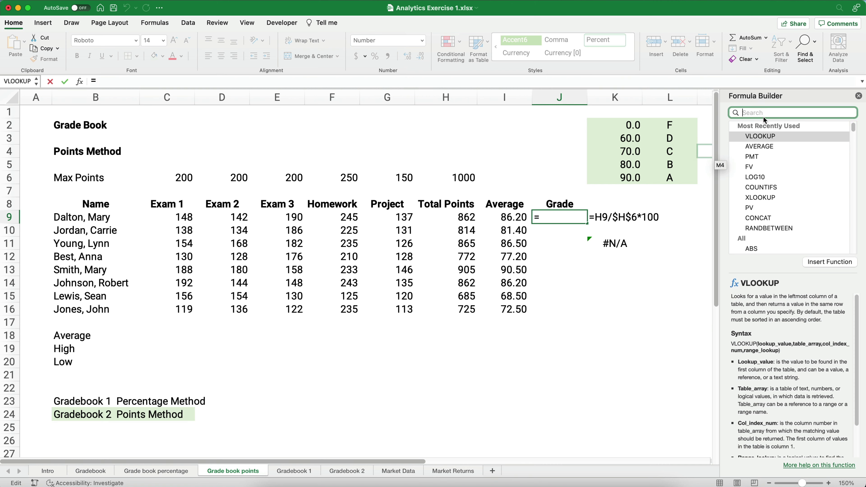
type("vlook")
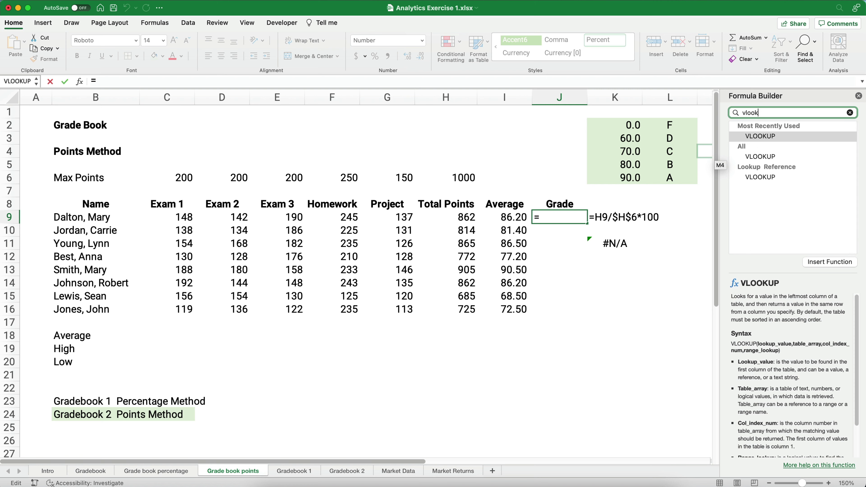
double_click(769, 135)
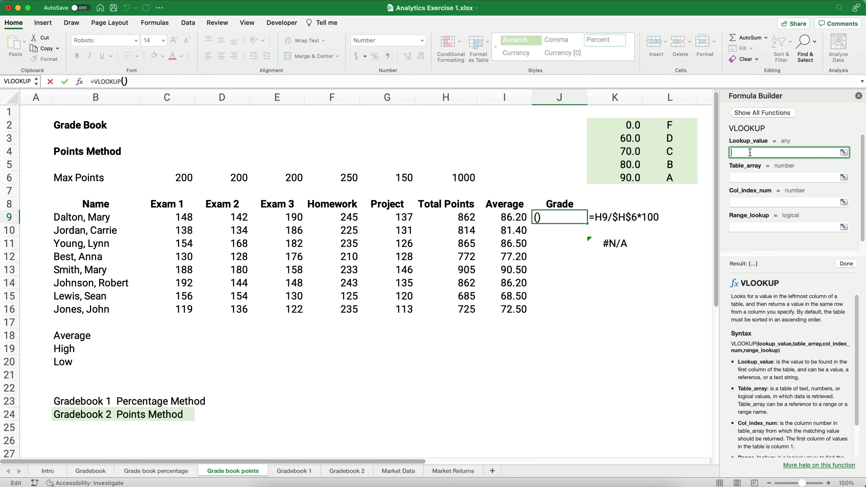
left_click(506, 218)
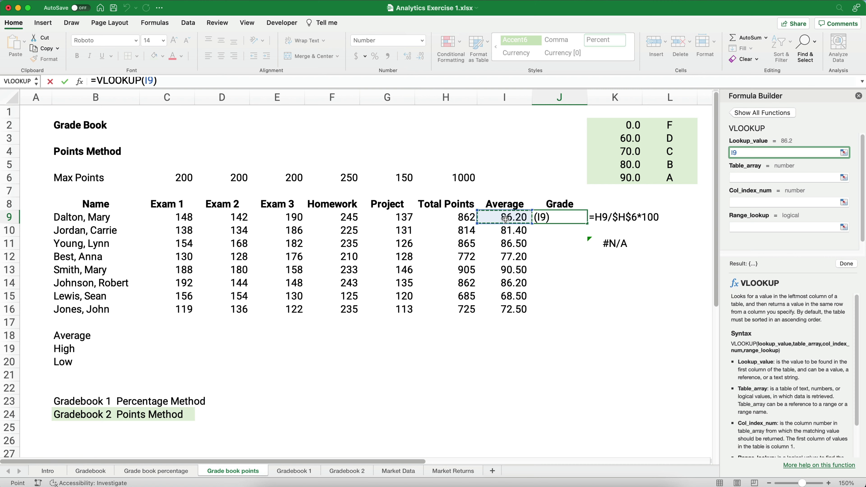
left_click(741, 178)
left_click_drag(631, 127, 681, 176)
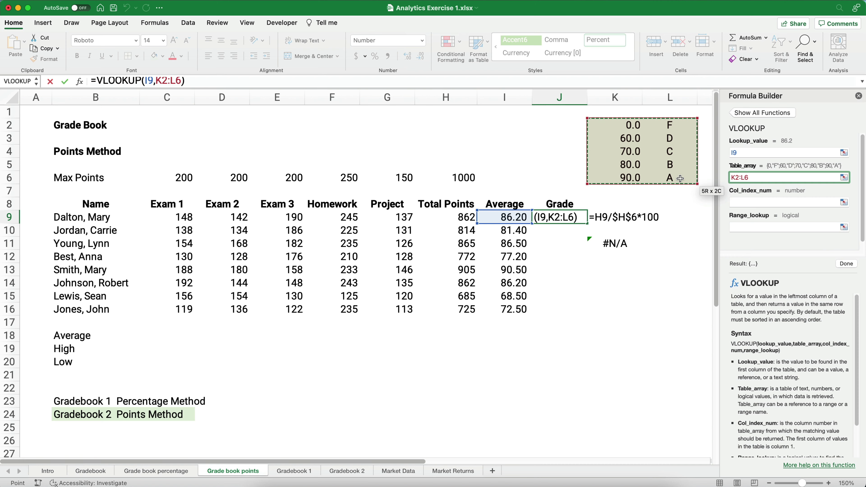
key("super+t")
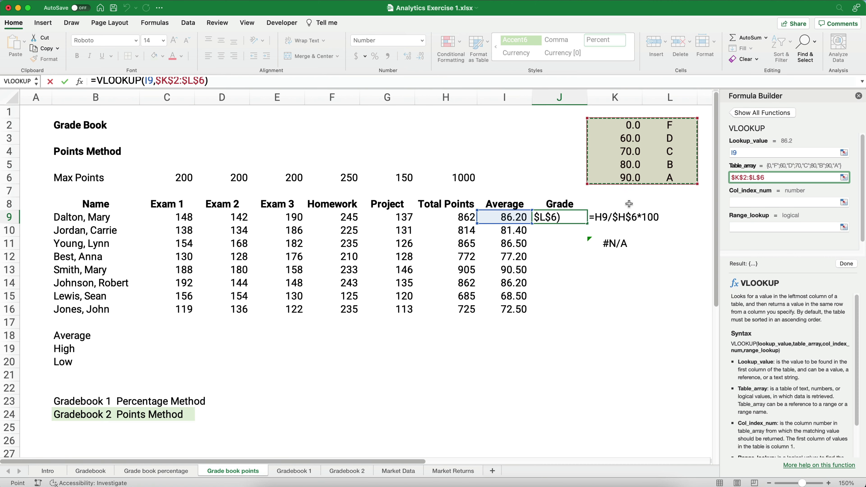
- Finish the VLOOKUP with column 2 and TRUE approximate match, returning grade B
left_click(741, 203)
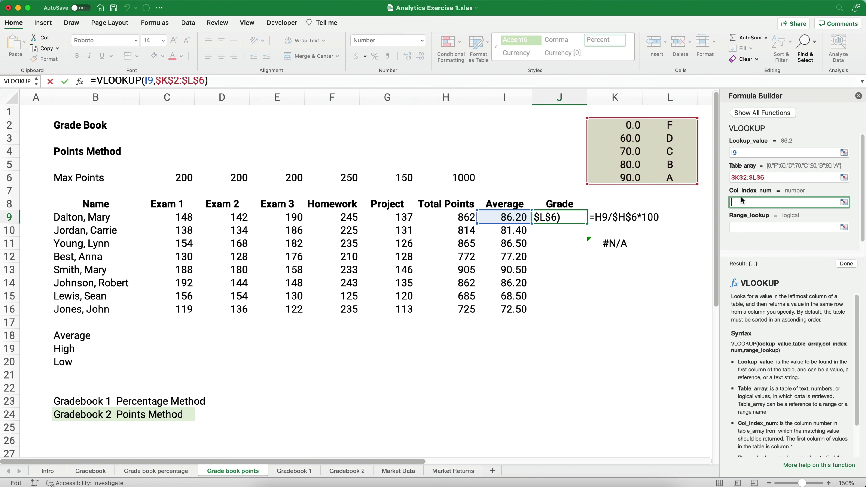
type("2")
left_click(742, 225)
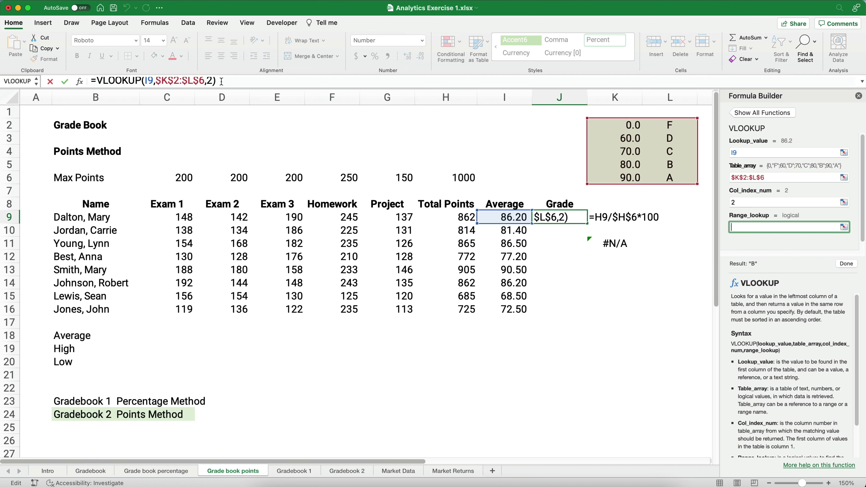
left_click(215, 82)
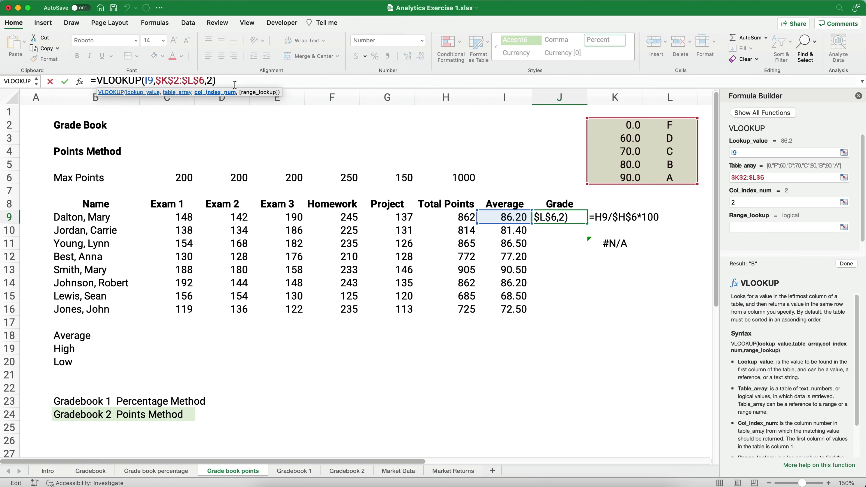
type(",")
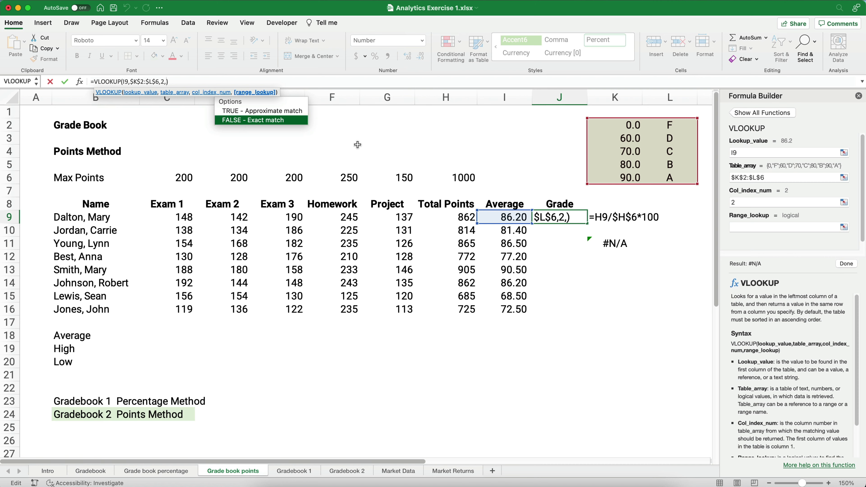
double_click(272, 112)
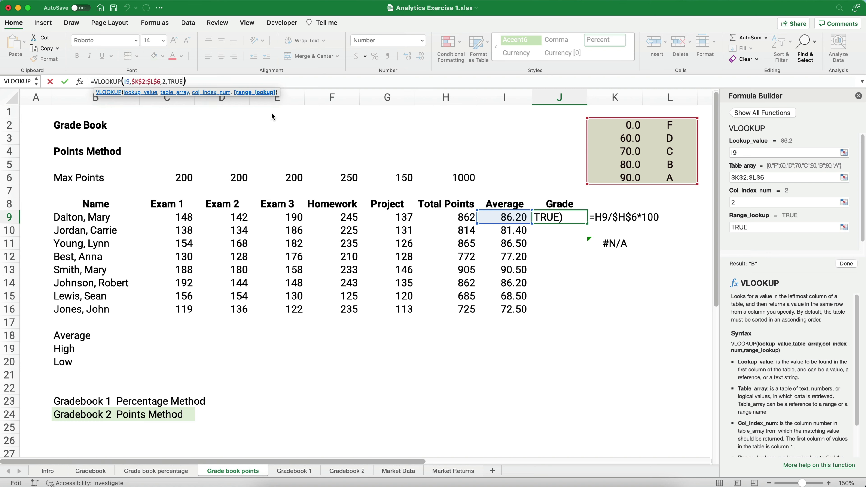
key("Return")
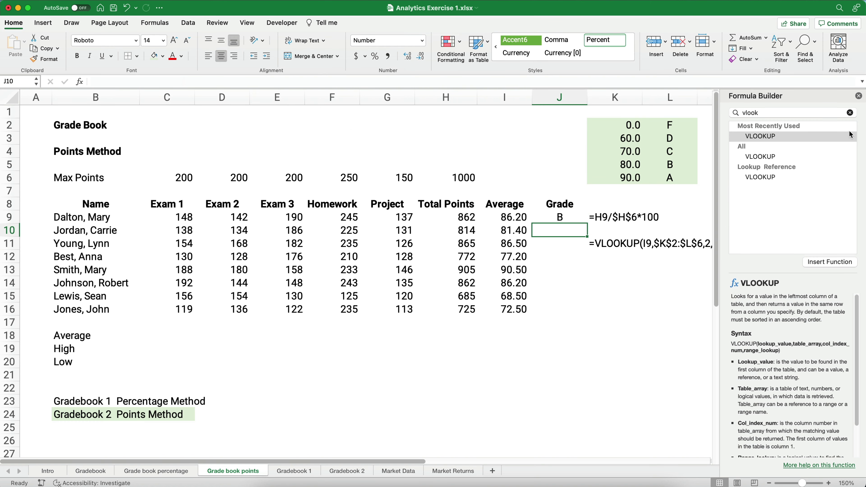
- Copy J9's VLOOKUP grade formula down to J16, giving B, B, B, C, A, B, D, C
left_click(859, 96)
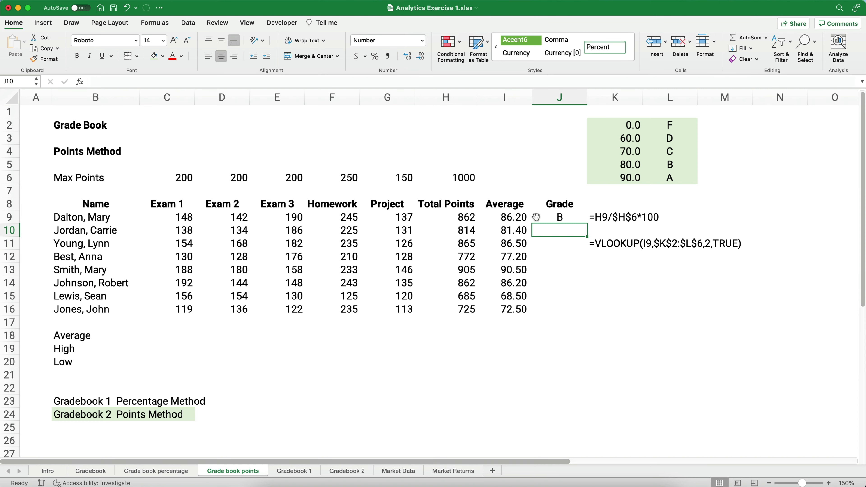
left_click(569, 218)
left_click_drag(587, 224, 581, 310)
left_click(529, 309)
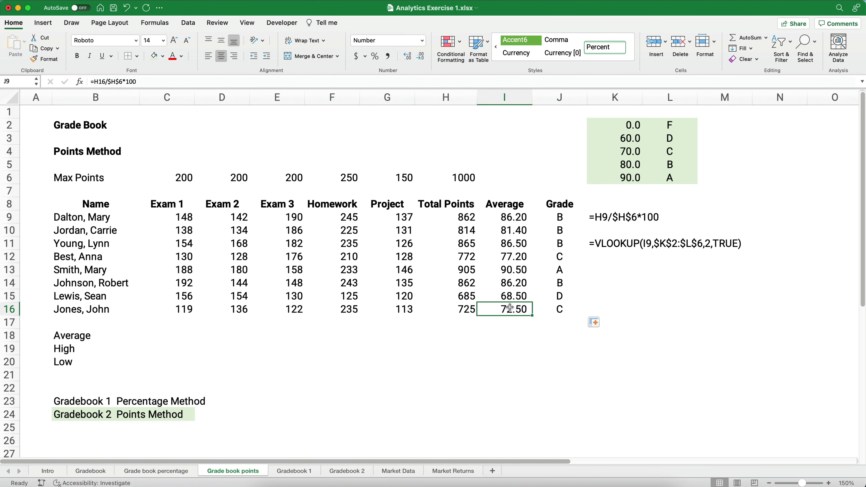
left_click(551, 309)
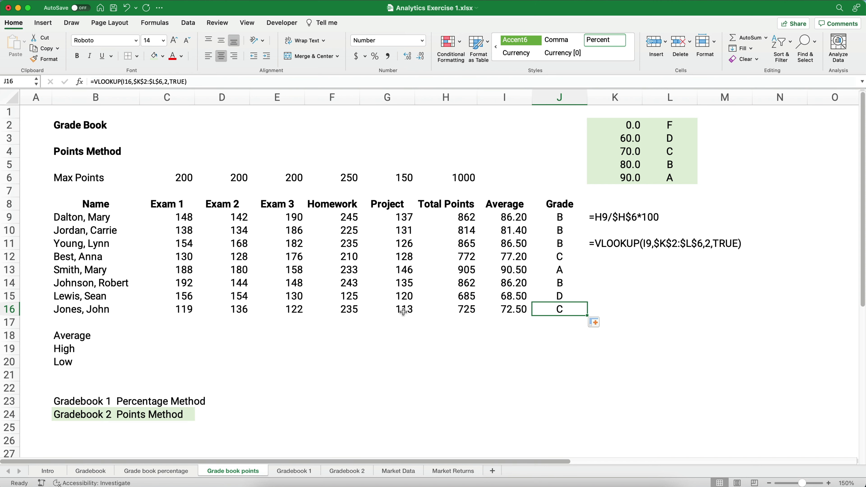
left_click(351, 312)
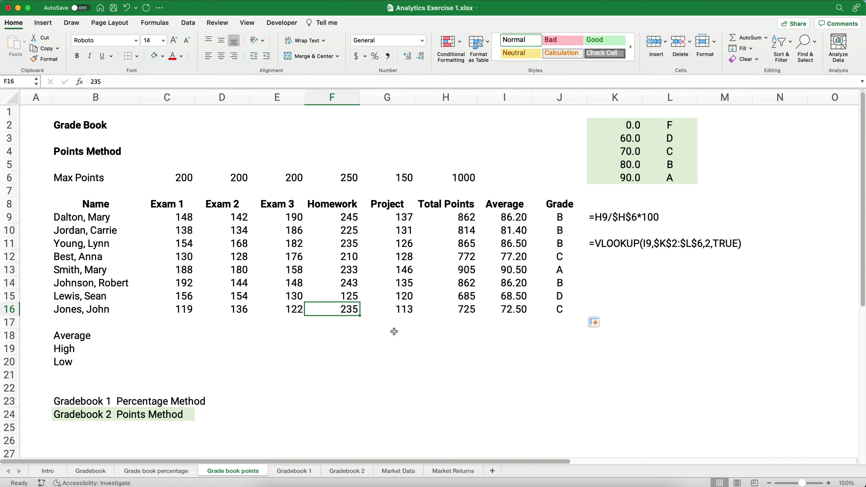
type("5")
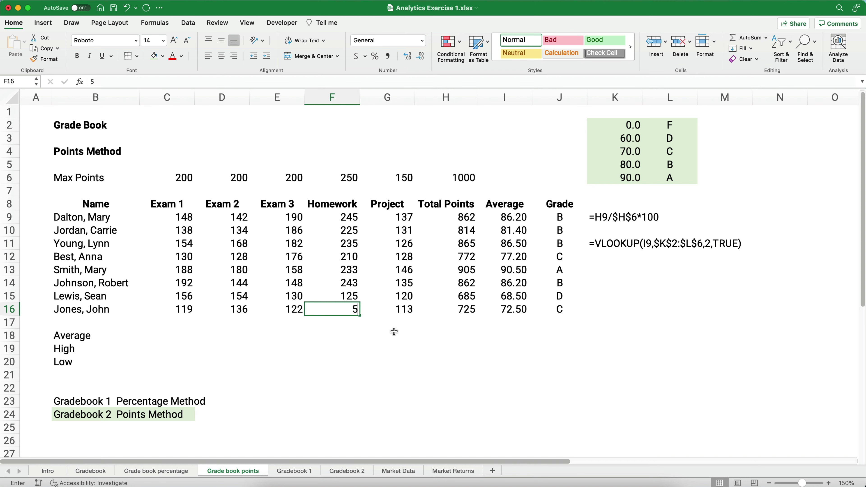
key("Return")
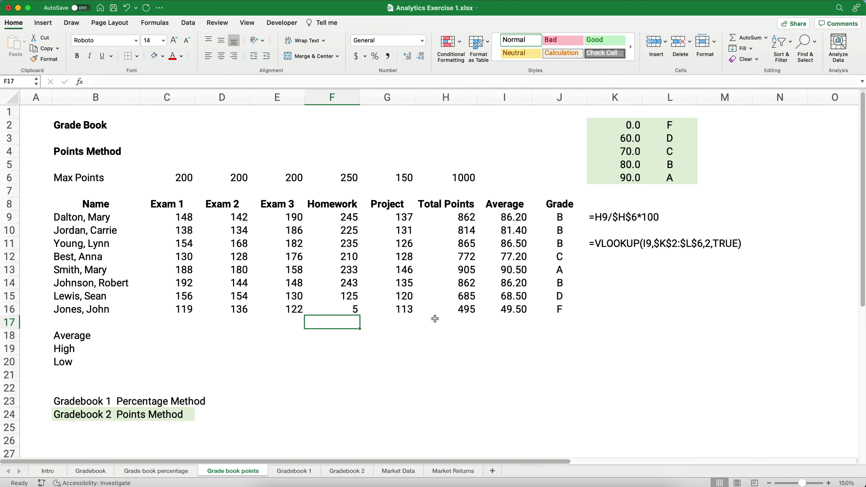
left_click(475, 311)
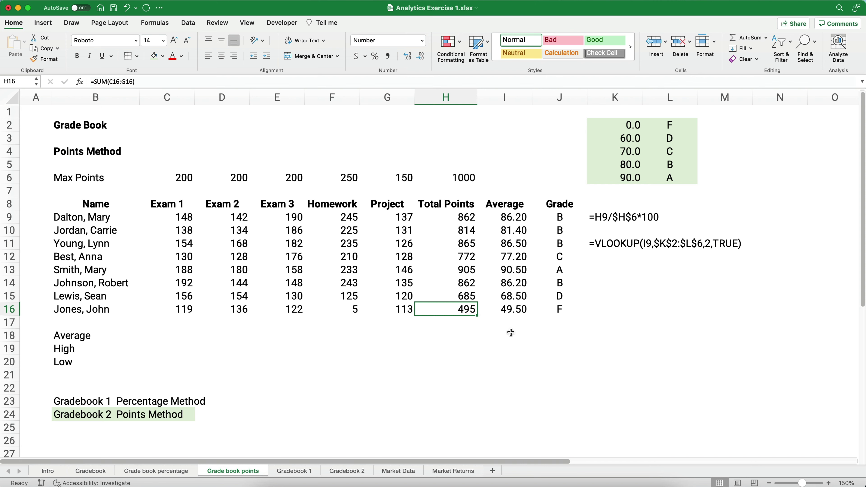
left_click(517, 311)
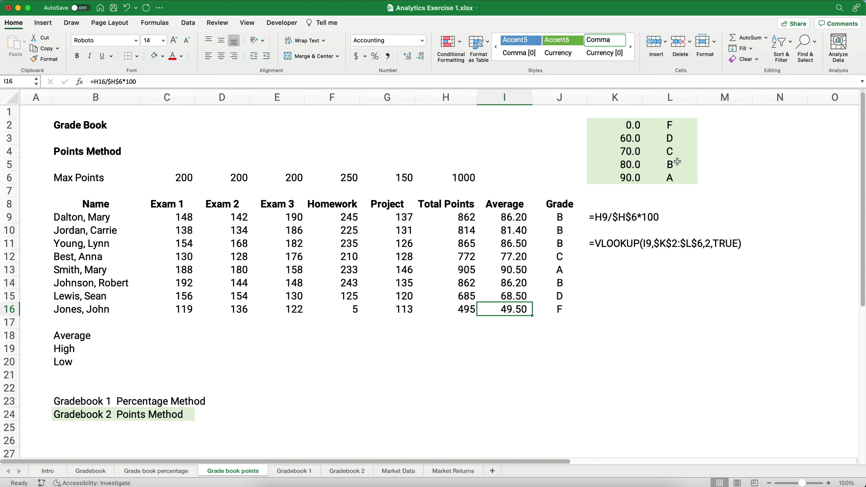
left_click_drag(630, 125, 672, 125)
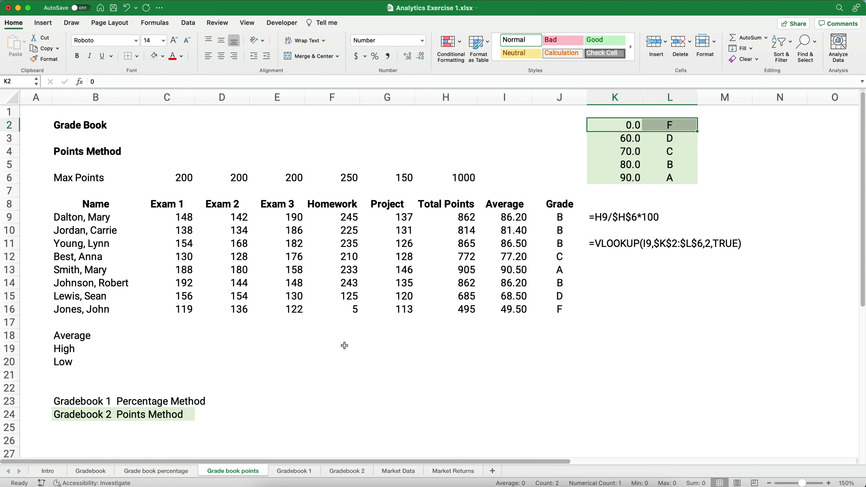
key("super+z")
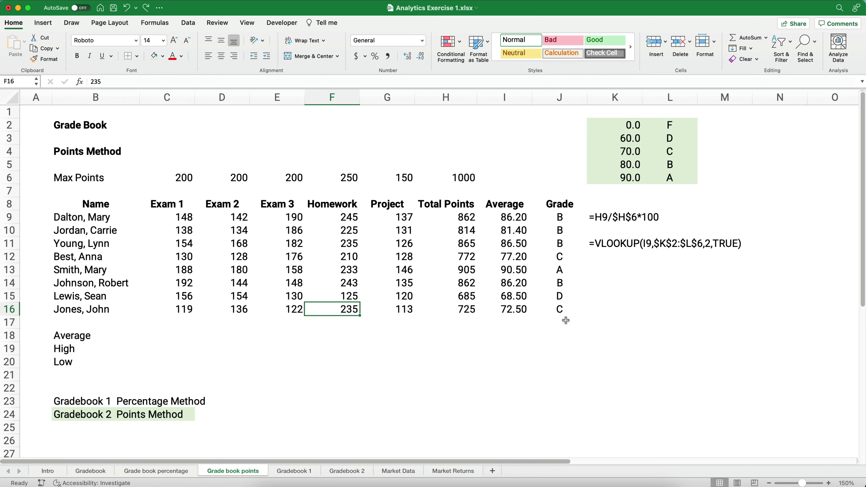
left_click_drag(514, 219, 521, 303)
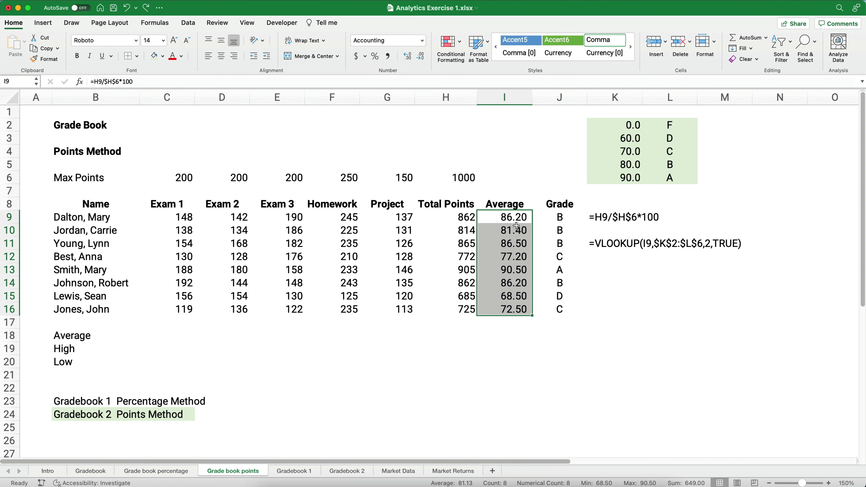
left_click(169, 334)
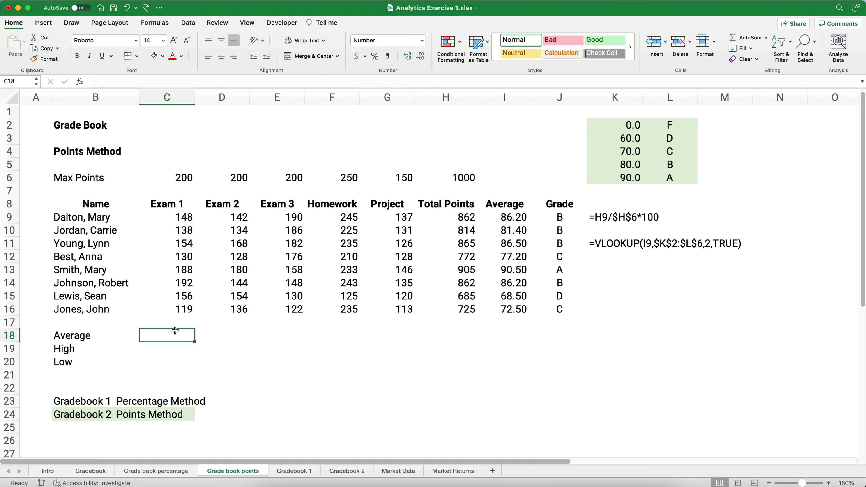
- Enter =AVERAGE(C9:C16) in C18 to get the Exam 1 average of 153.13
type("=")
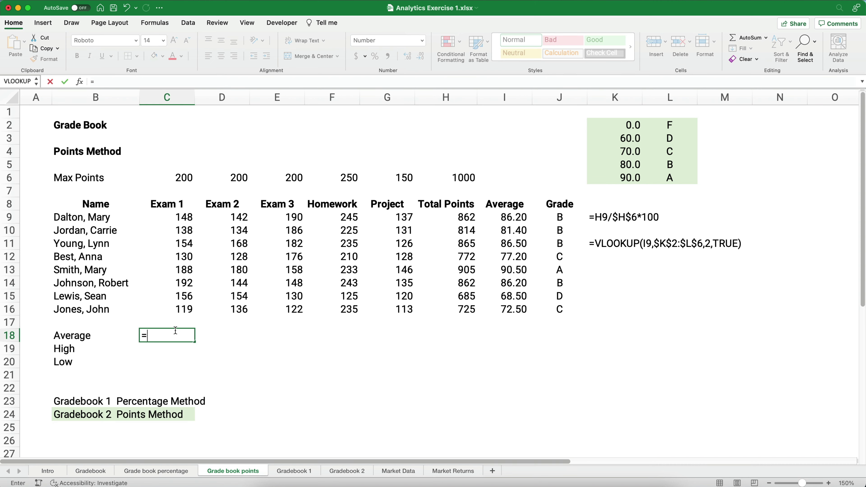
type("aver")
key("Tab")
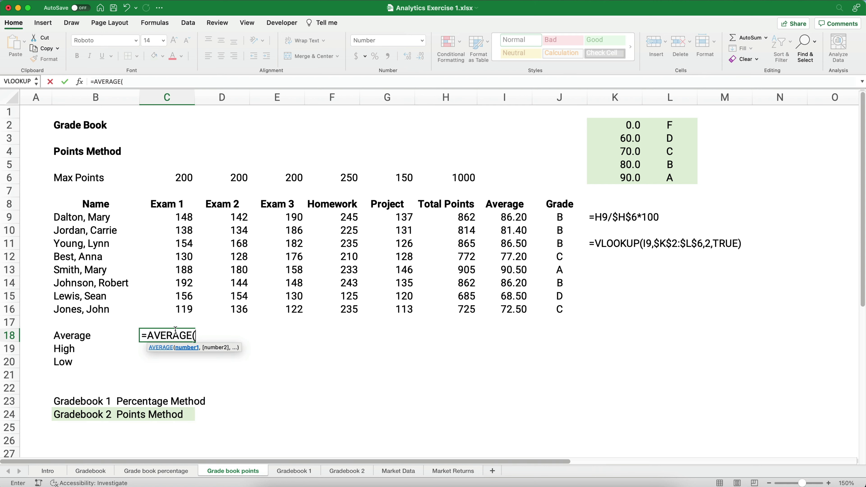
left_click_drag(183, 218, 190, 310)
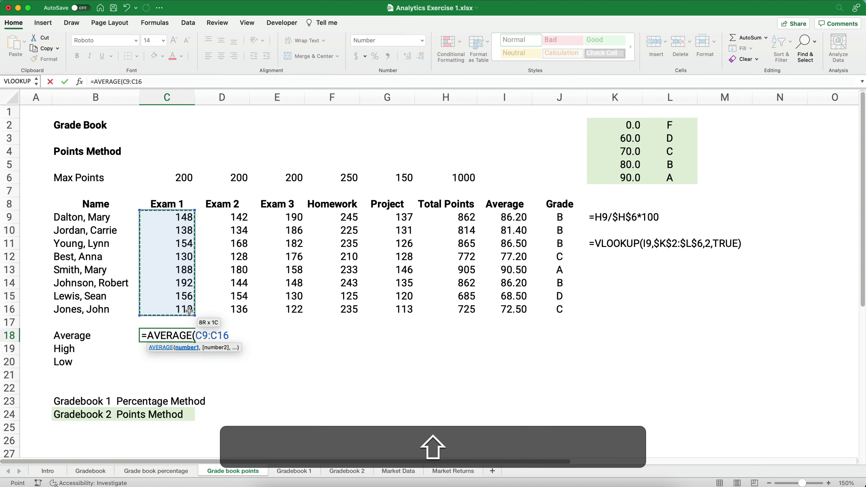
type(")")
key("Return")
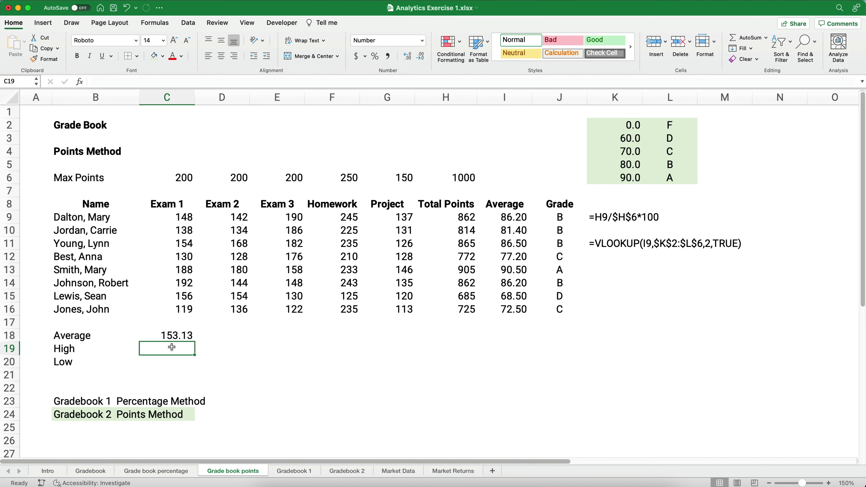
- Enter =MAX(C9:C16) in C19 for Exam 1's high score, shown as a whole number
type("=max")
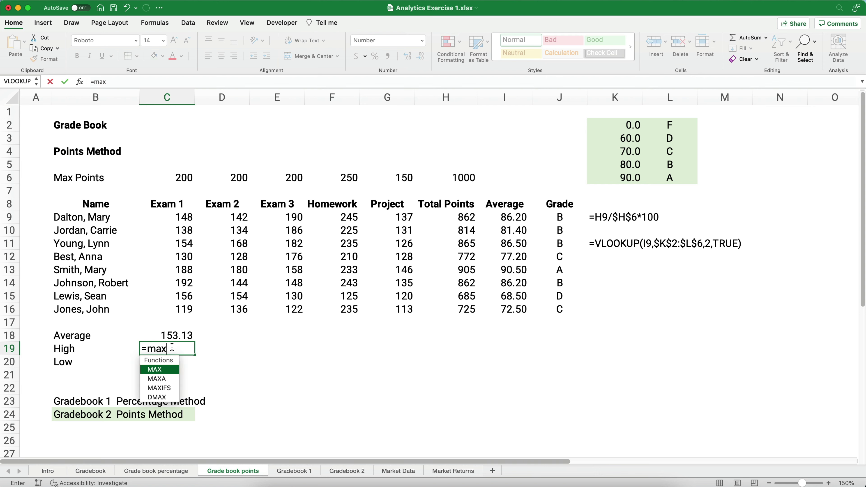
type("(")
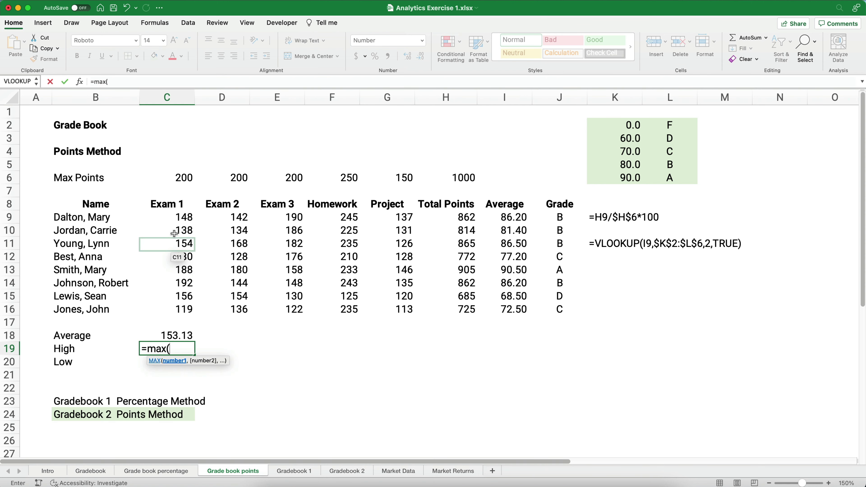
left_click_drag(176, 218, 180, 303)
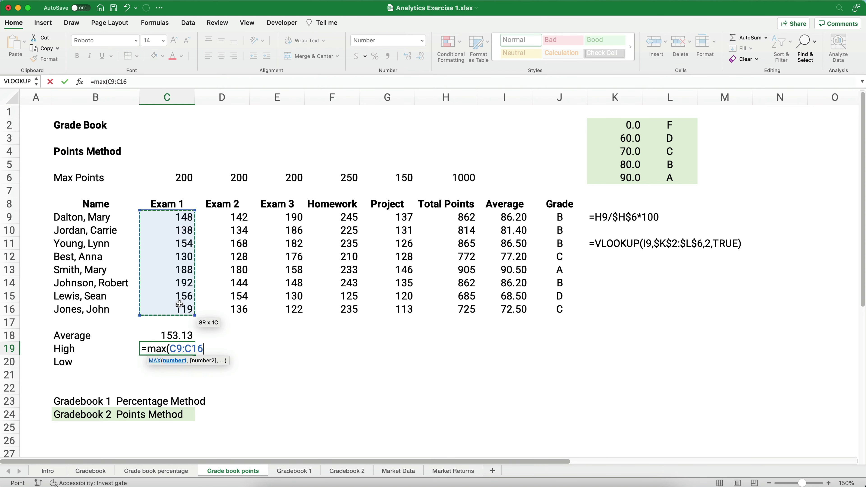
type(")")
key("Return")
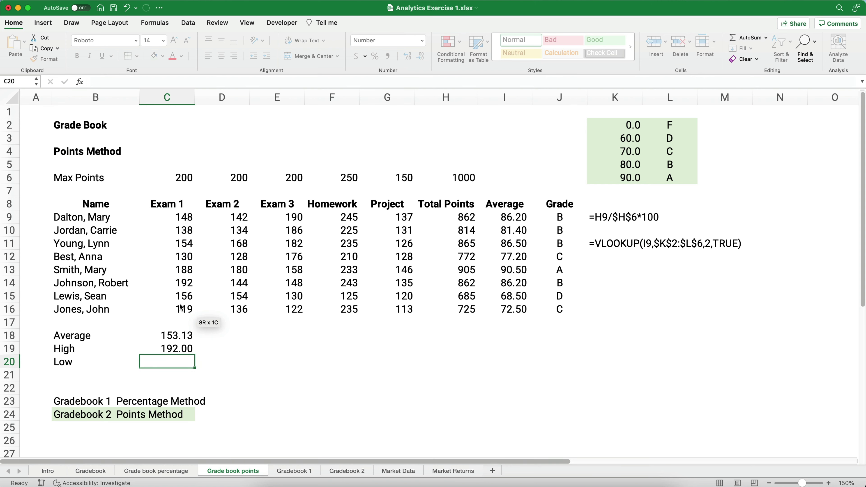
left_click(180, 348)
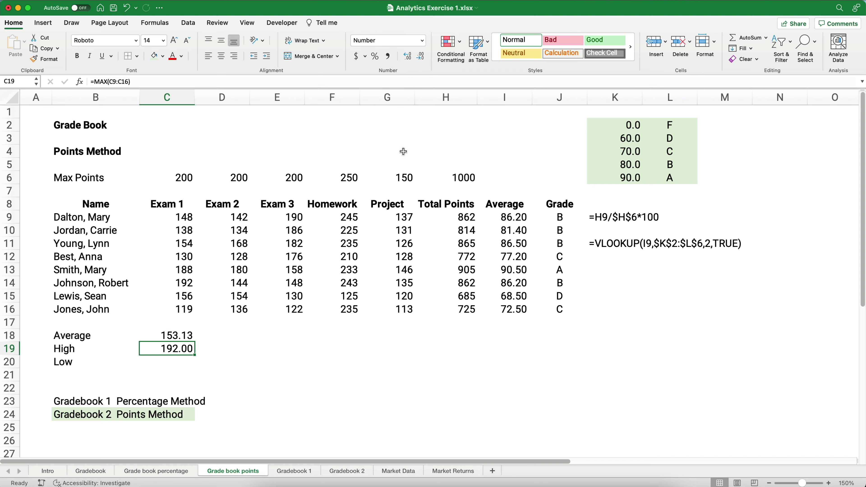
left_click(422, 57)
left_click(421, 56)
- Enter =MIN(C9:C16) in C20 and remove its decimals to show 119
left_click(186, 363)
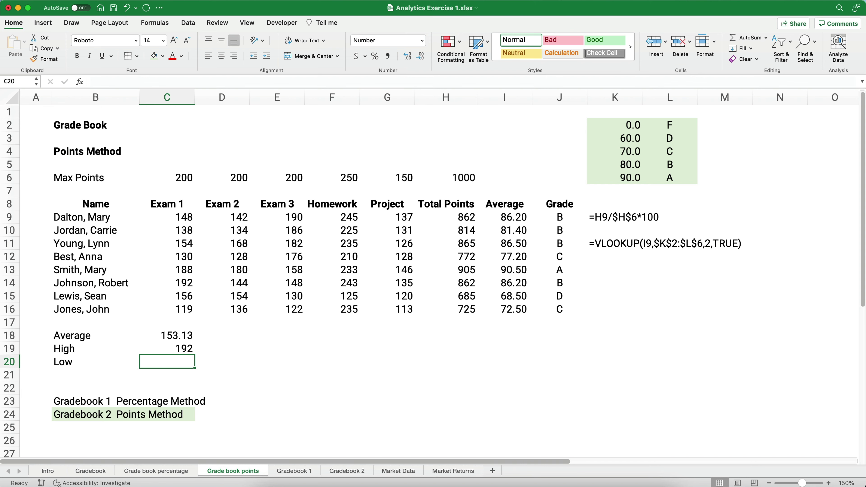
type("=min")
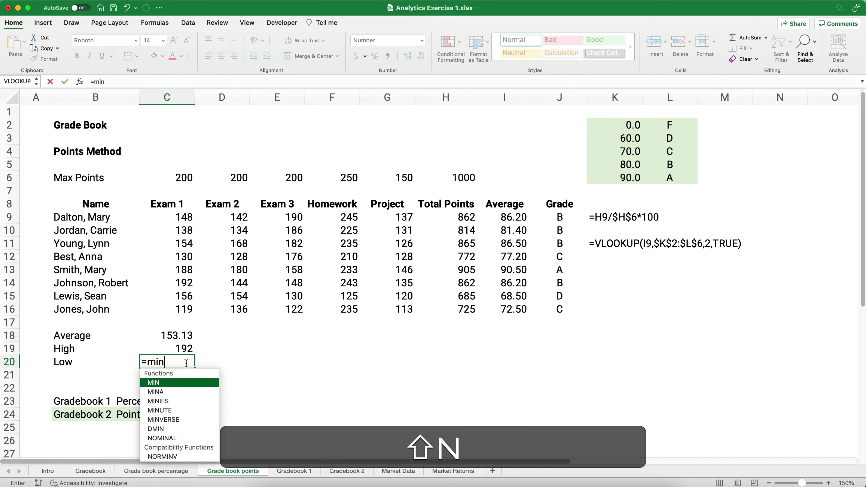
type("(")
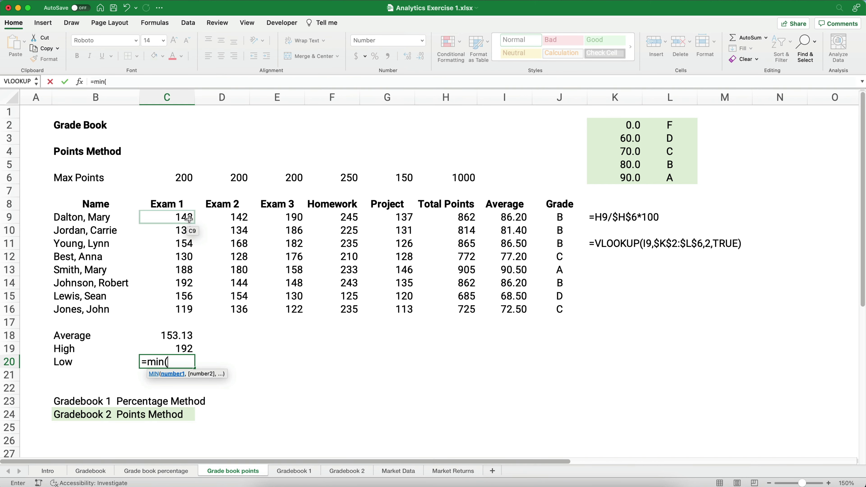
left_click_drag(189, 221, 191, 304)
type(")")
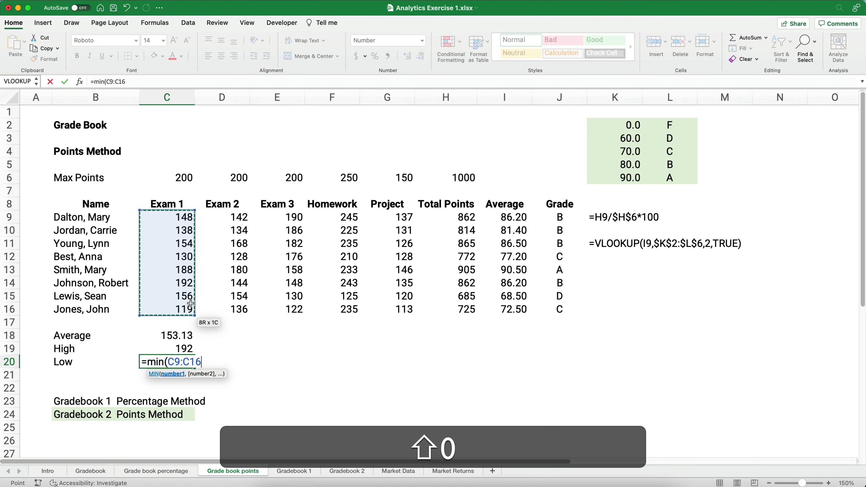
key("shift+Return")
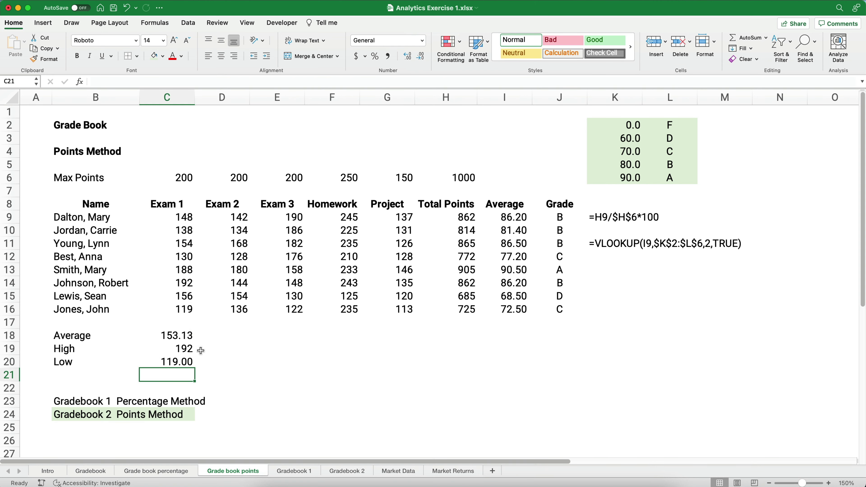
left_click(193, 359)
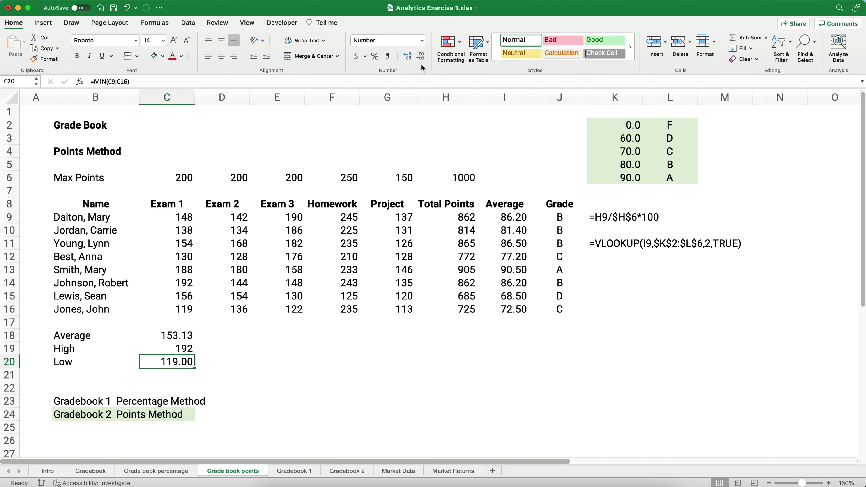
left_click(421, 58)
left_click(422, 57)
- Copy the Exam 1 Average, High and Low formulas from C18:C20 across to column I
left_click_drag(176, 335, 523, 367)
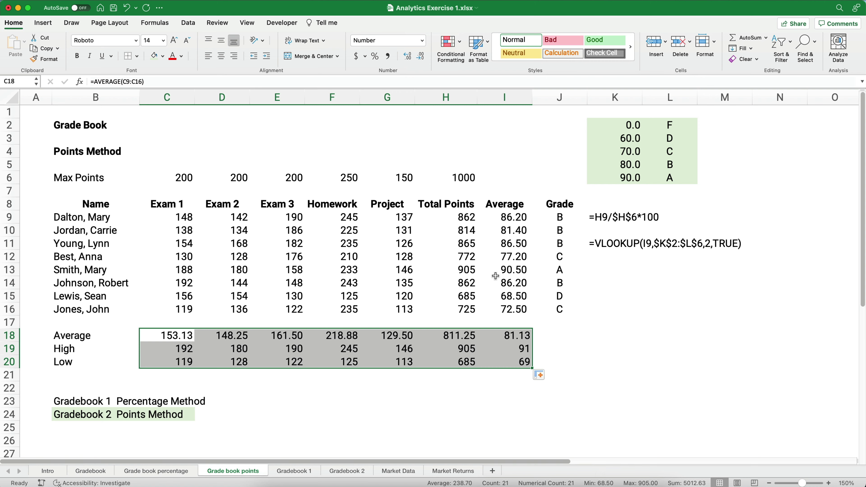
left_click(510, 334)
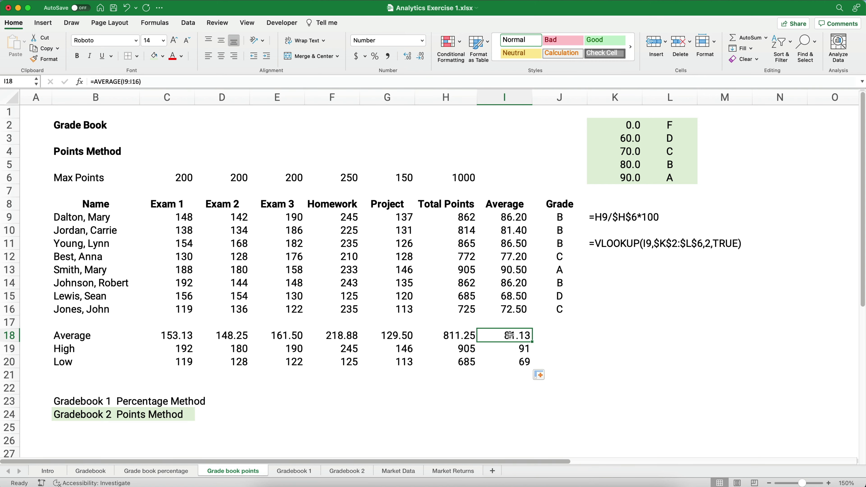
left_click(508, 348)
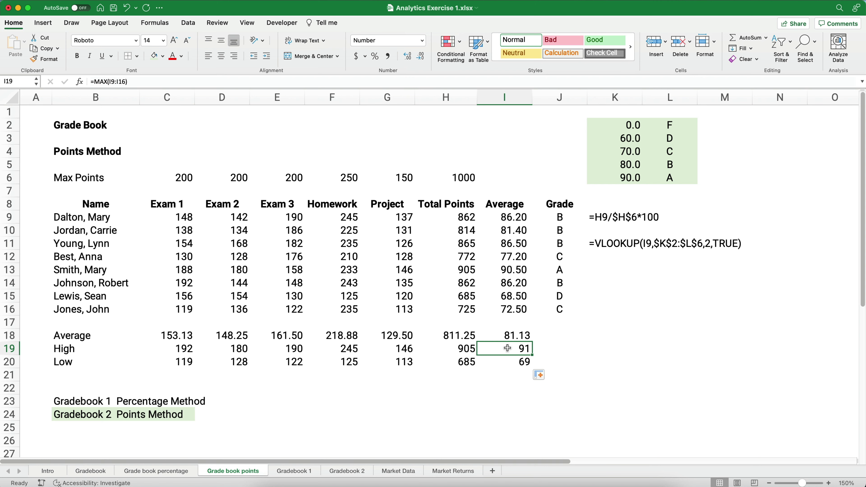
- Set the Average column's summary values I18:I20 to two decimal places
left_click_drag(508, 335, 511, 361)
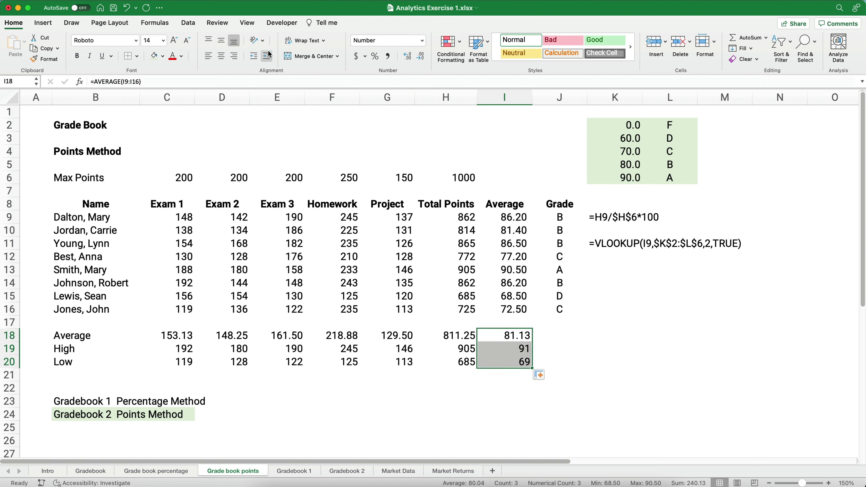
left_click(410, 57)
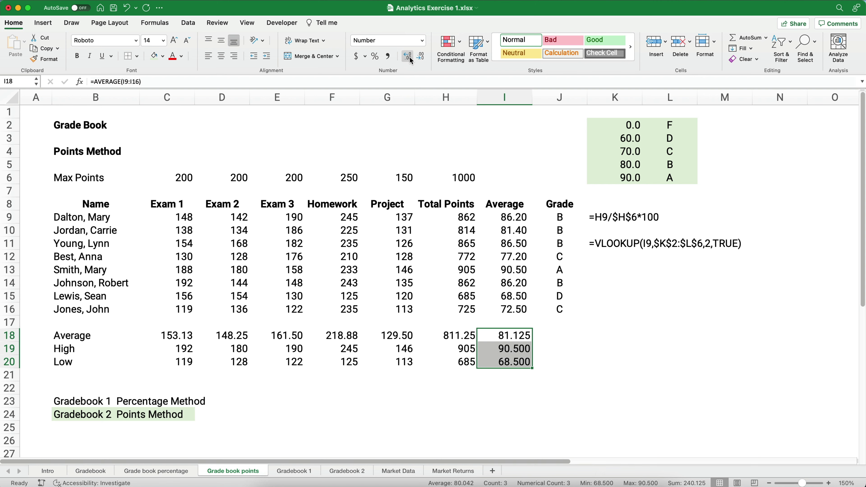
left_click(425, 58)
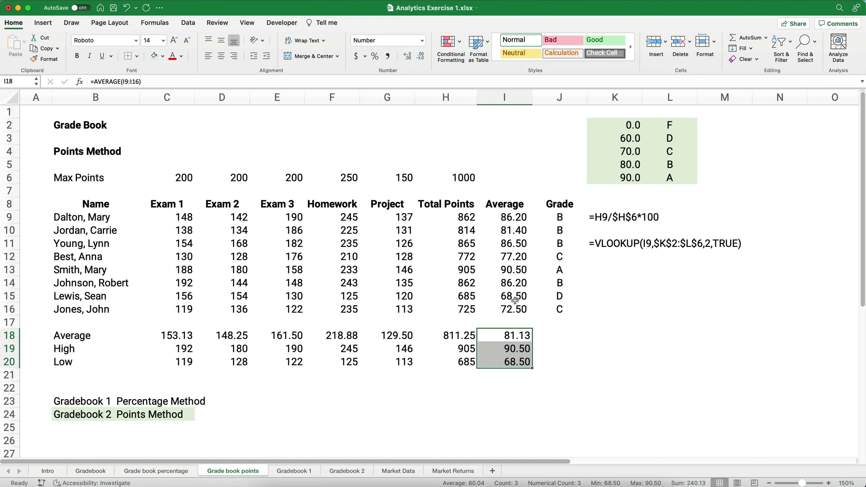
- Review the letter-grade VLOOKUP formulas, then select the student table including headers
left_click(556, 296)
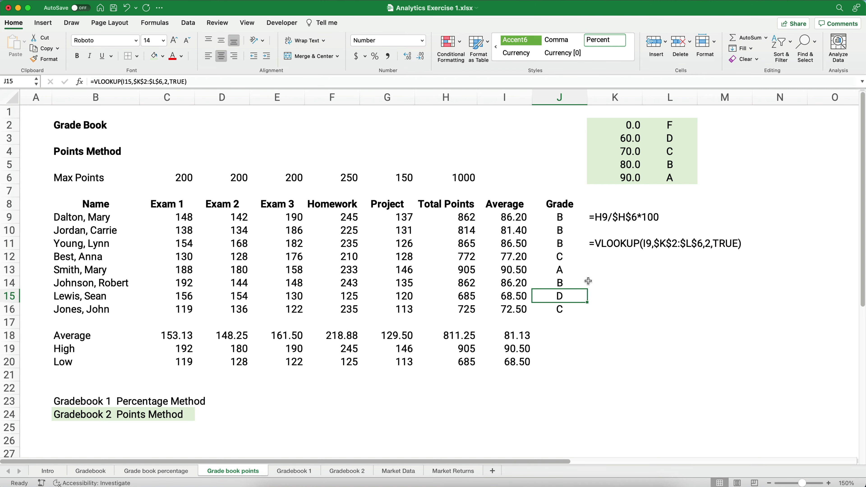
left_click(568, 270)
left_click(570, 295)
left_click_drag(59, 203, 535, 308)
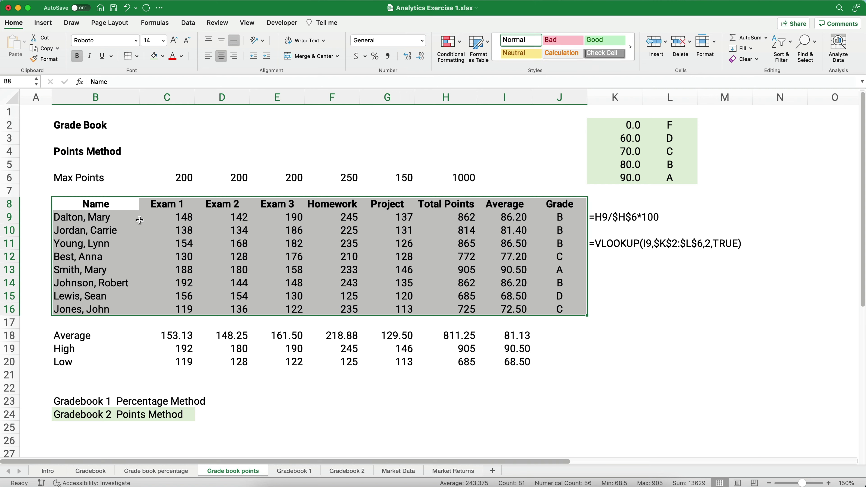
- Turn on Filter for the table headers and sort the students by Name, A to Z
left_click(189, 24)
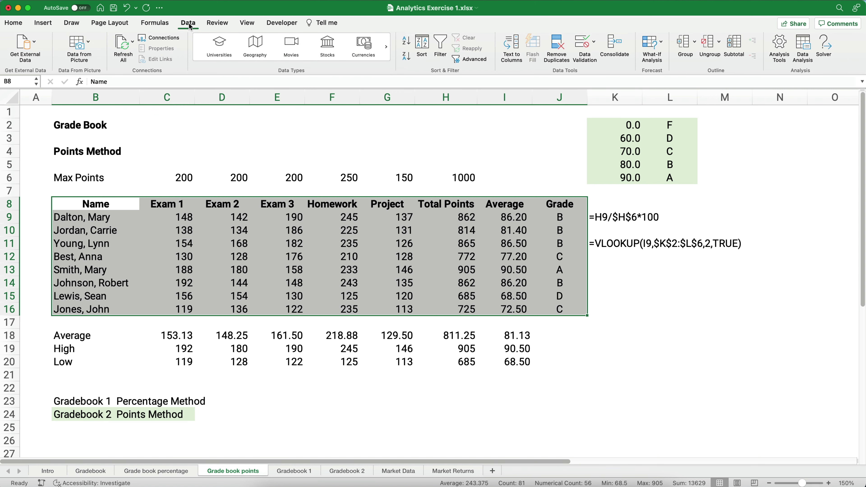
left_click(439, 44)
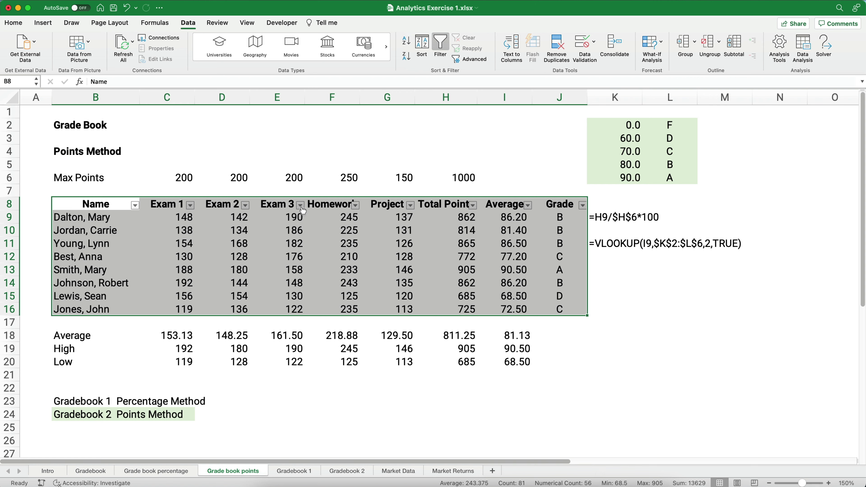
left_click(135, 205)
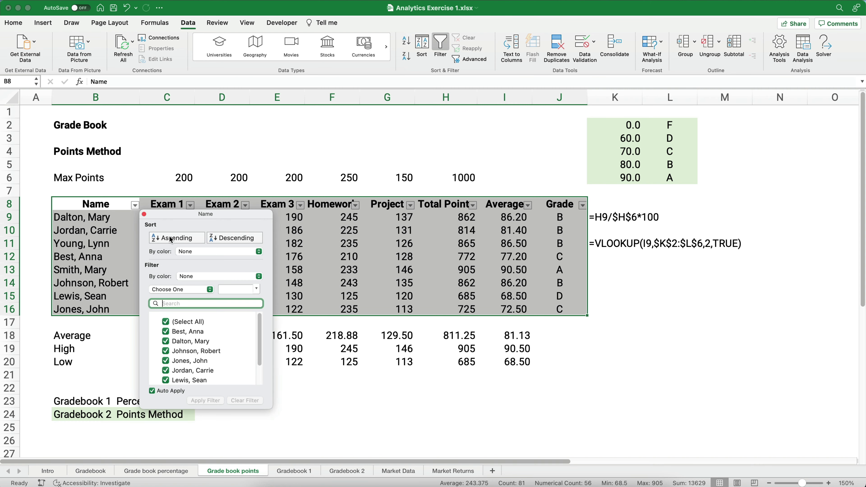
left_click(233, 241)
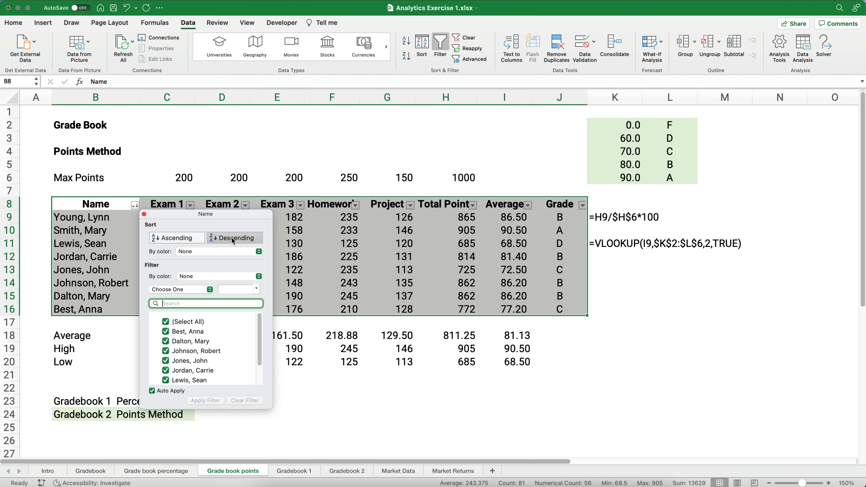
left_click(174, 239)
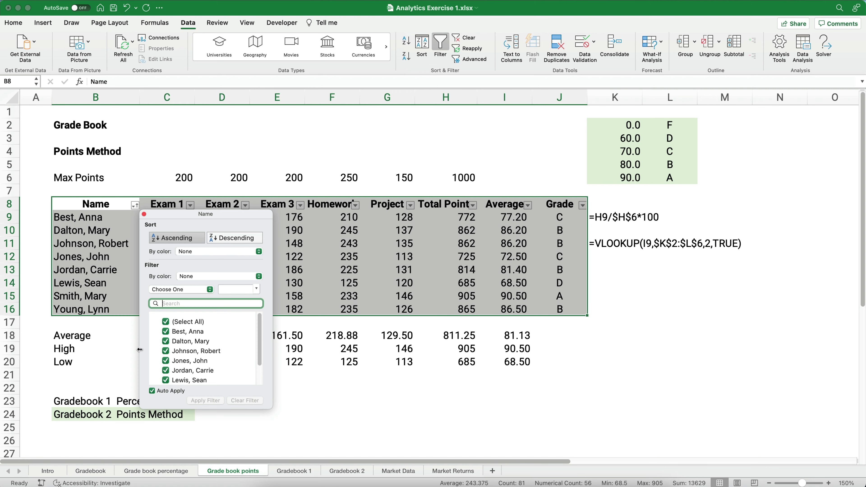
left_click(144, 214)
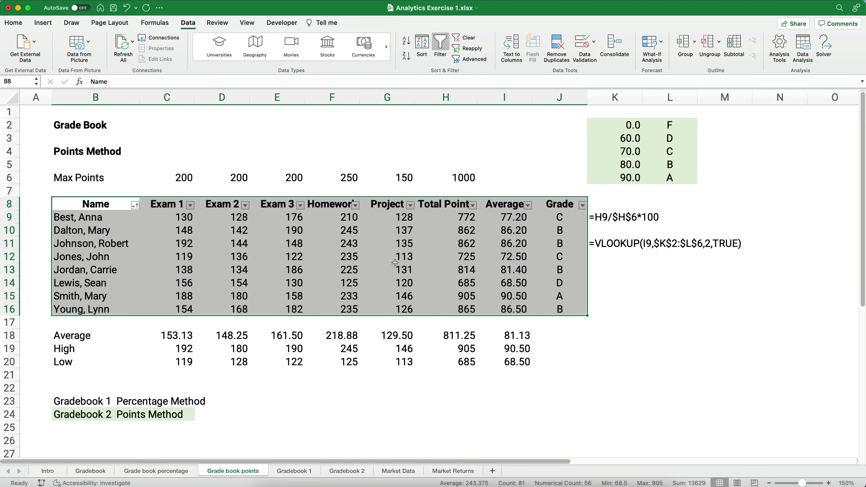
- Sort the students by Average descending, 90.50 down to 68.50, then select the sorted rows
left_click(530, 205)
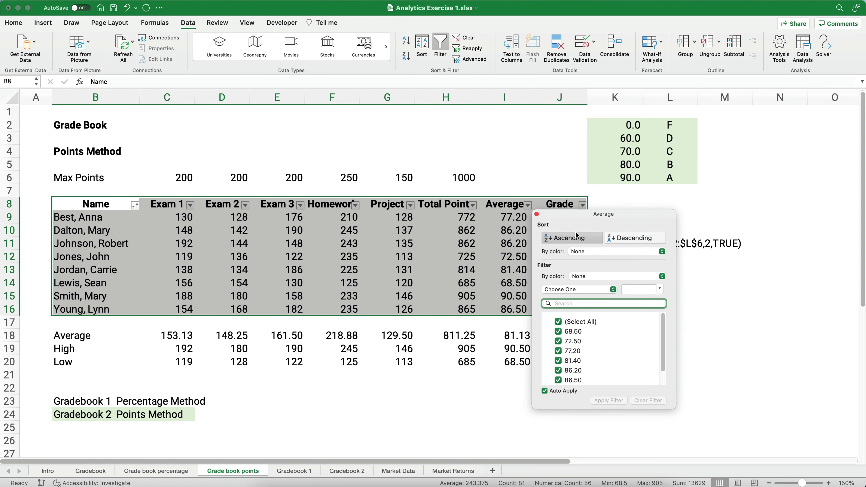
left_click(624, 239)
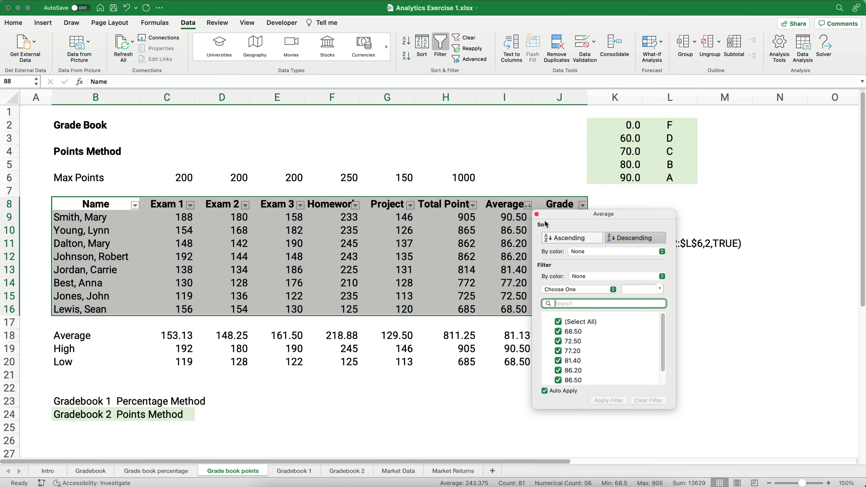
left_click(537, 214)
left_click(569, 346)
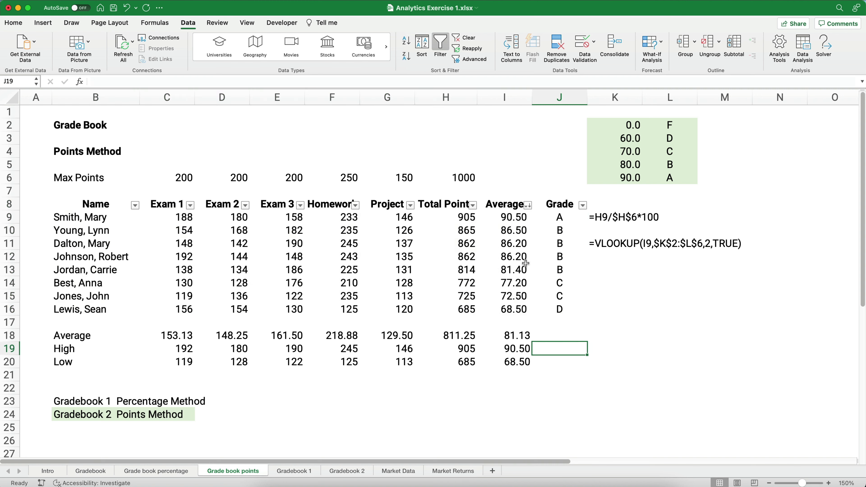
left_click_drag(80, 219, 503, 306)
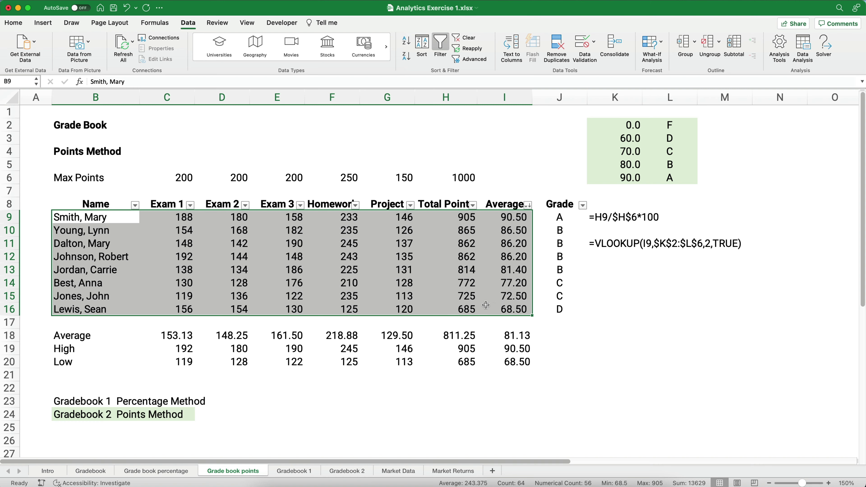
left_click(499, 306)
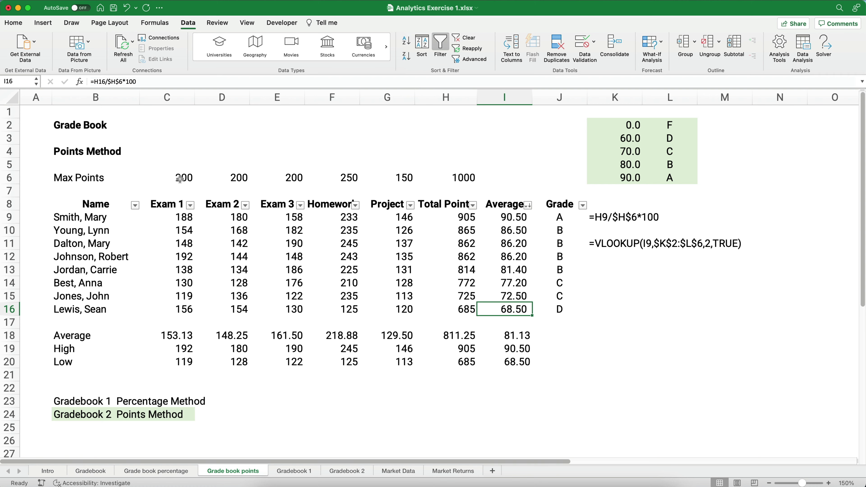
left_click_drag(184, 179, 458, 179)
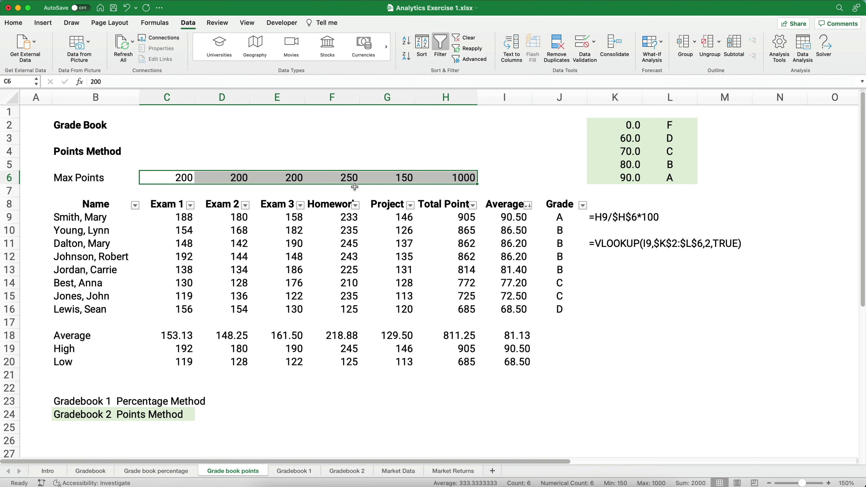